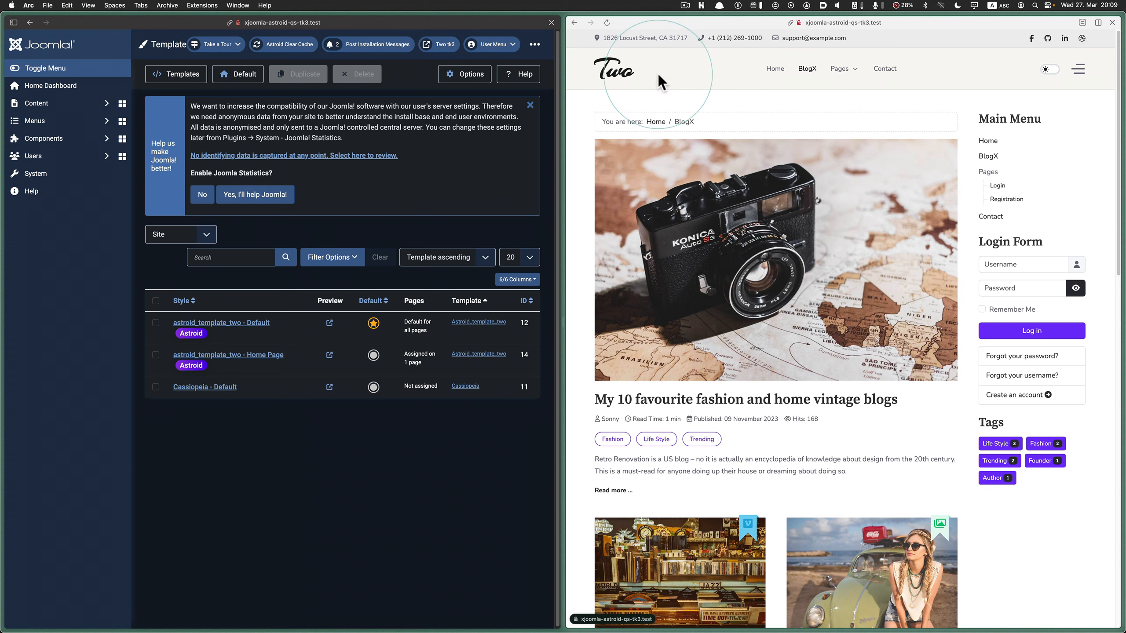
# Browse the front-end site's Login and Contact pages to examine how the main menu is displayed
pyautogui.moveTo(842, 73)
pyautogui.click(839, 100)
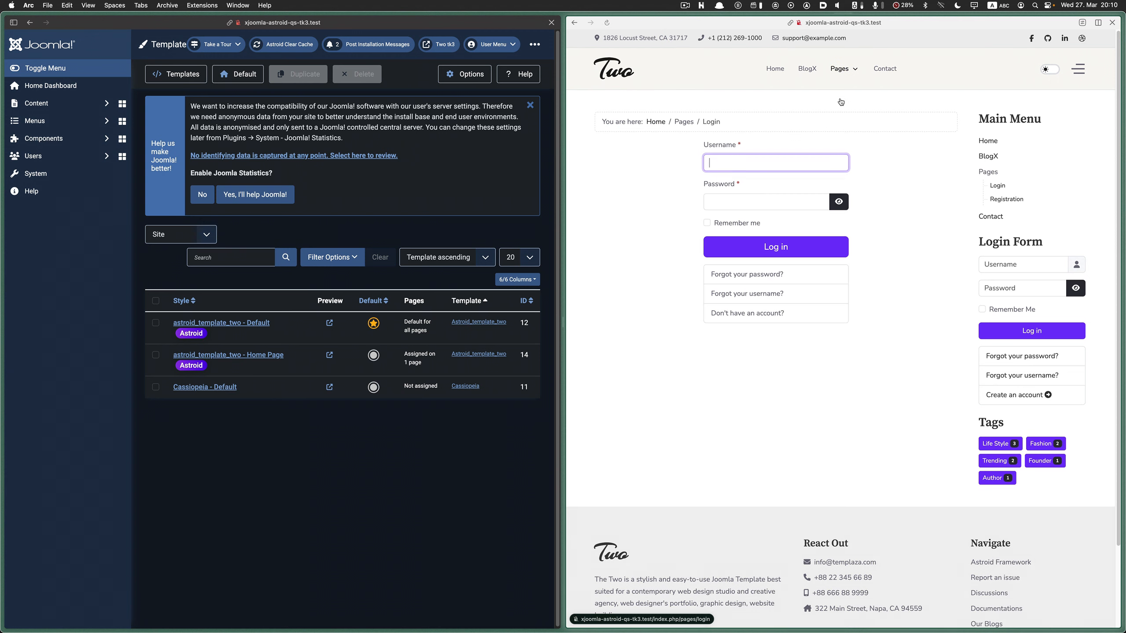
pyautogui.click(884, 70)
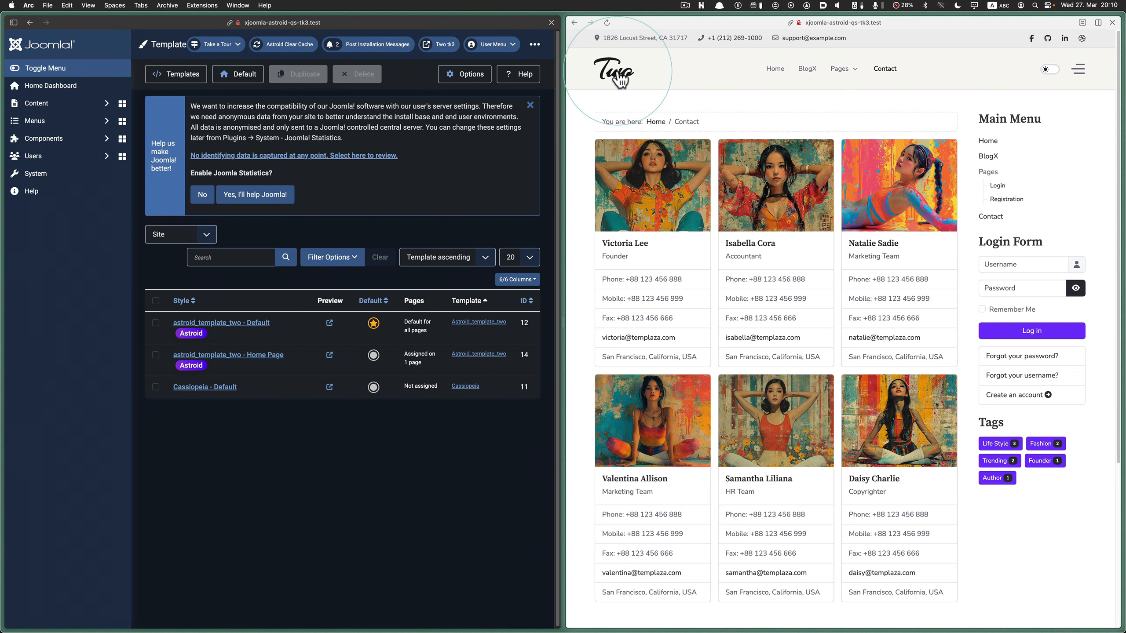
pyautogui.click(992, 141)
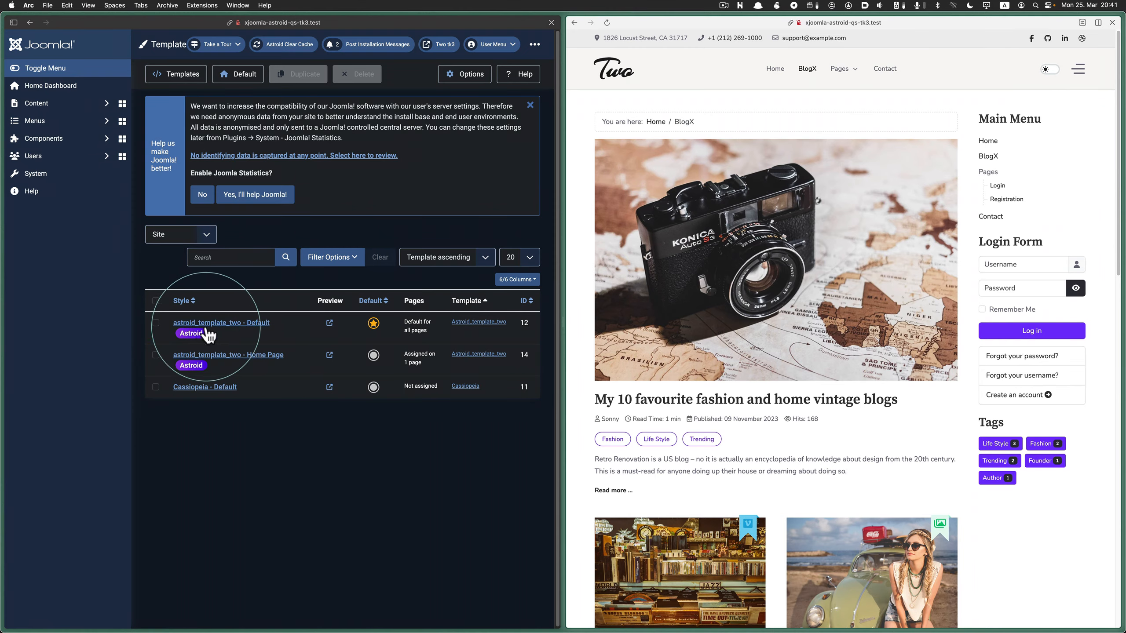
# Open the template options of the astroid_template_two - Default style at the Header settings
pyautogui.click(263, 326)
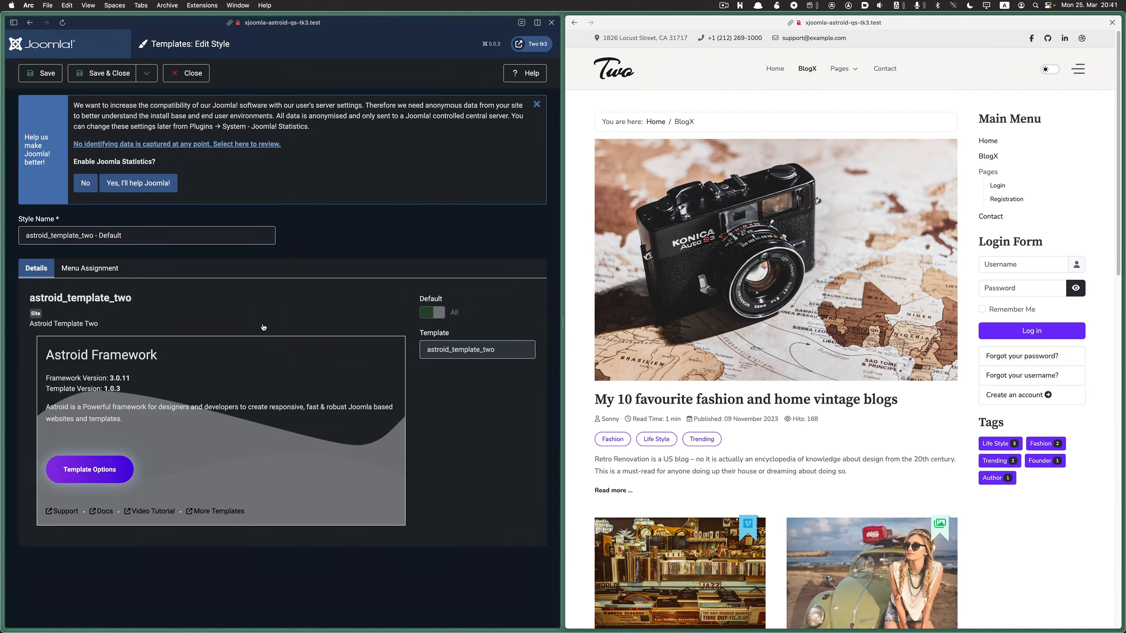
pyautogui.click(95, 471)
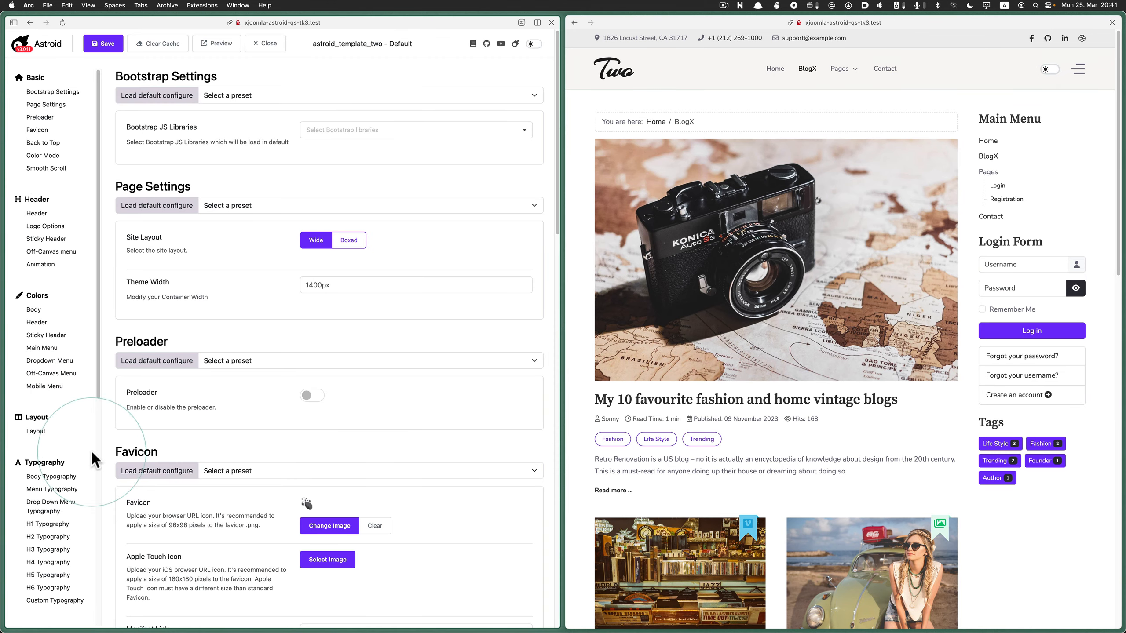
pyautogui.click(45, 215)
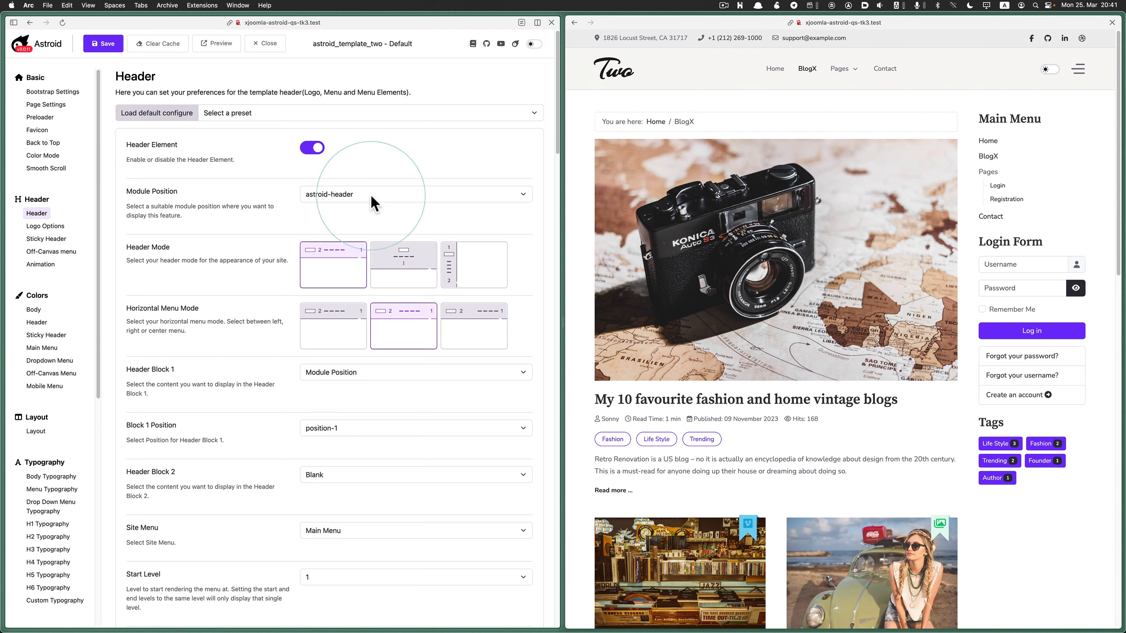
# Set the header's Module Position to sidebar-right, save the template, and reload the front-end page
pyautogui.click(442, 195)
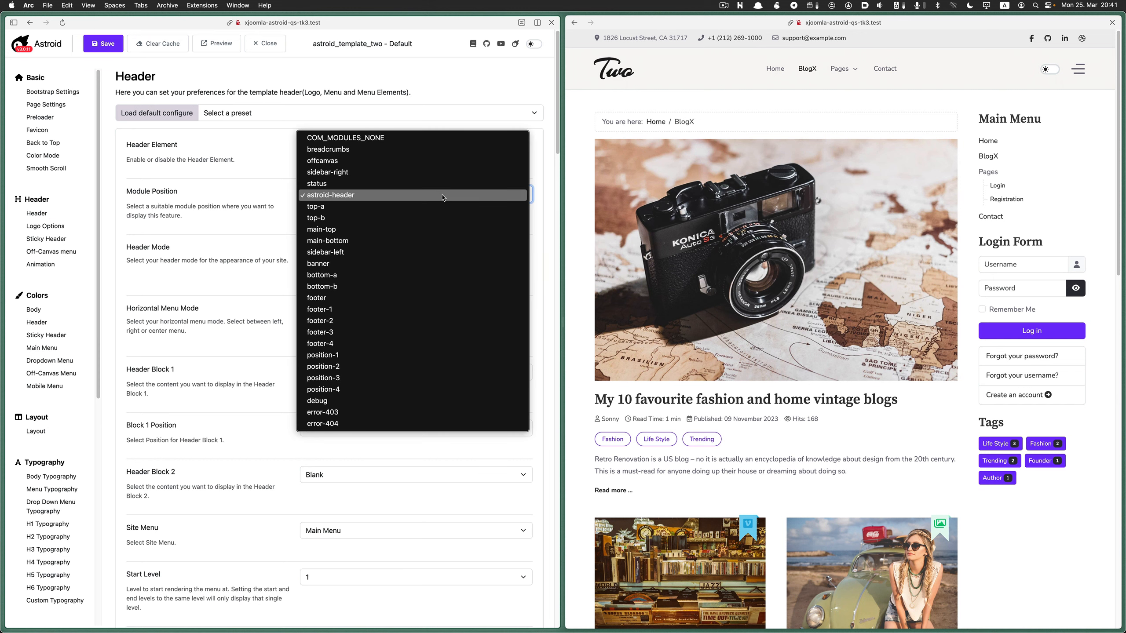
pyautogui.click(426, 173)
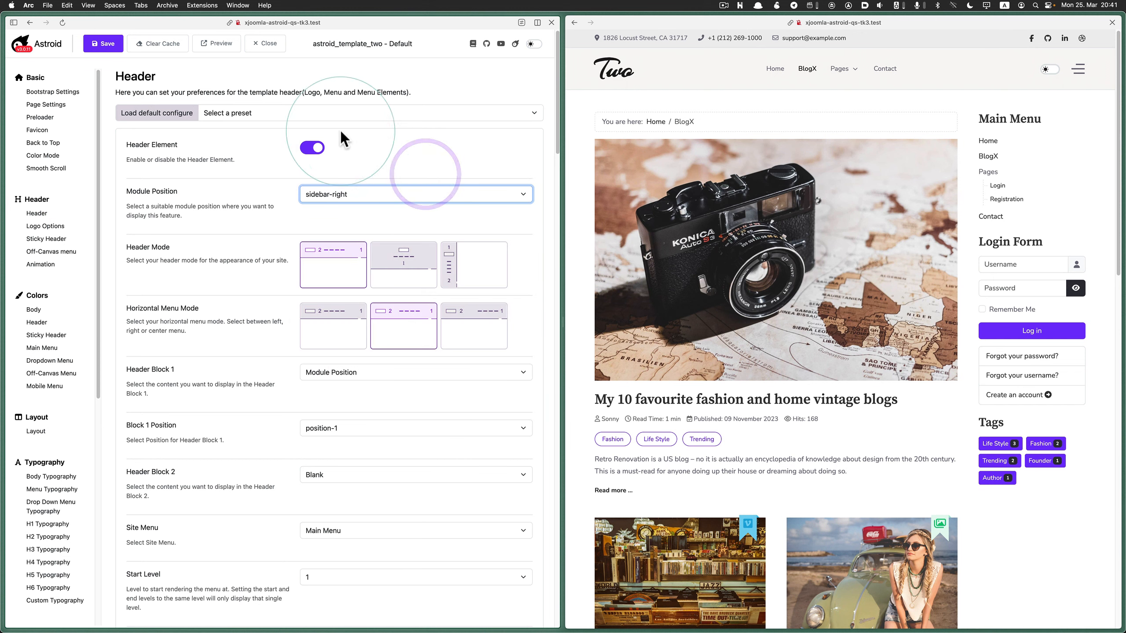
pyautogui.click(104, 44)
pyautogui.click(864, 120)
pyautogui.click(606, 23)
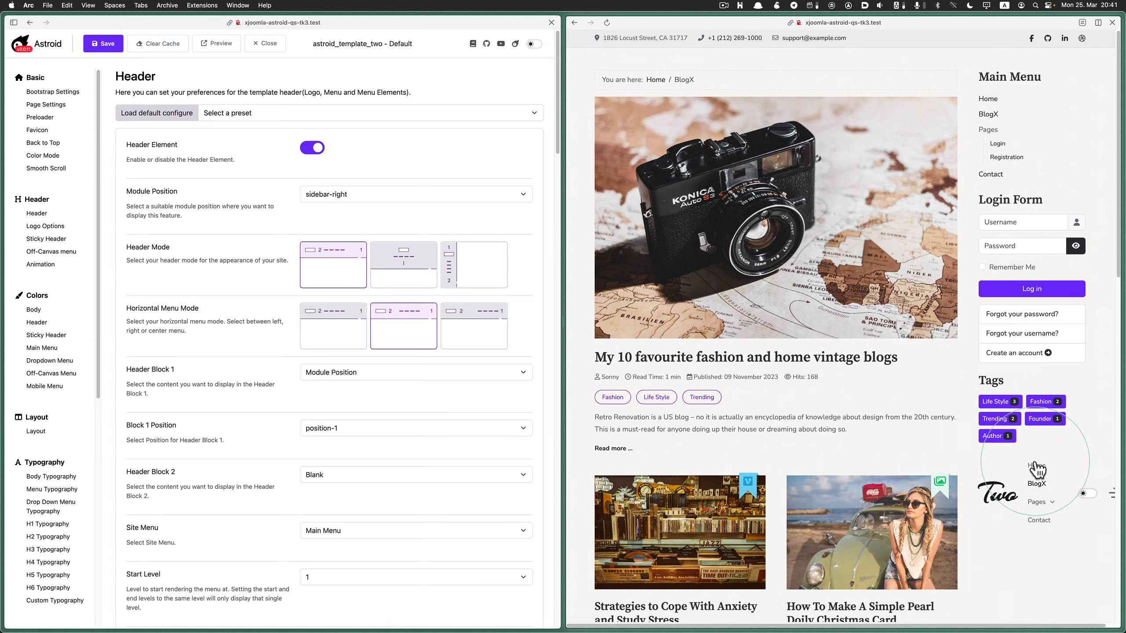
# Set the header's Module Position back to astroid-header, save the template, and refresh the site preview
pyautogui.click(327, 202)
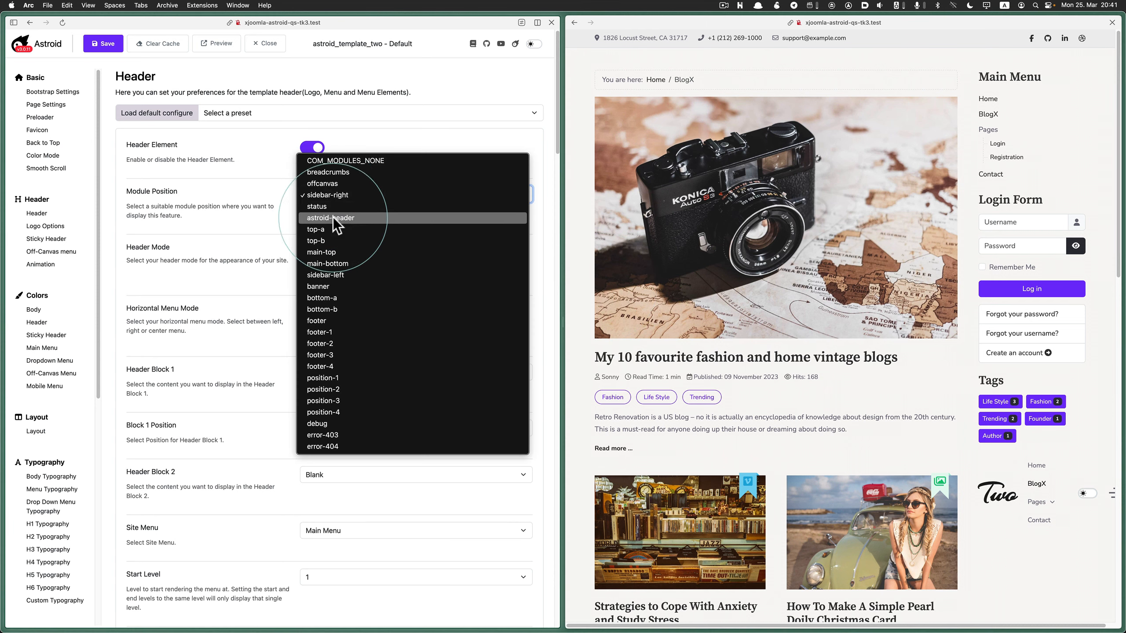
pyautogui.click(329, 217)
pyautogui.click(103, 43)
pyautogui.click(729, 51)
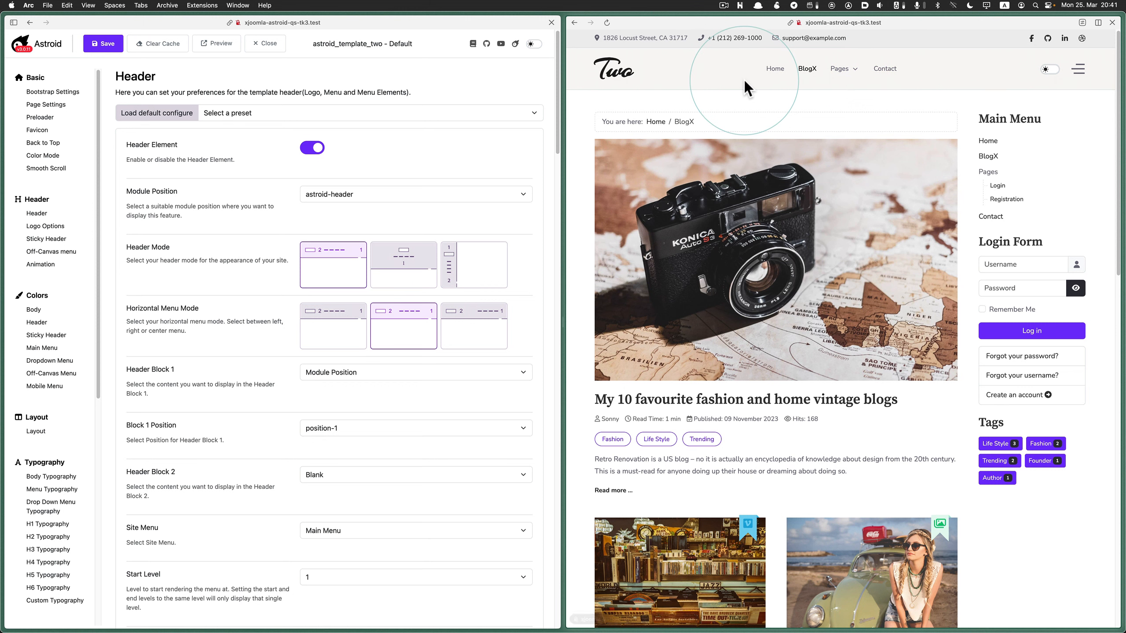
# Examine the header's menu settings and check which menus are available for Site Menu, keeping Main Menu
pyautogui.scroll(-5, 483, 137)
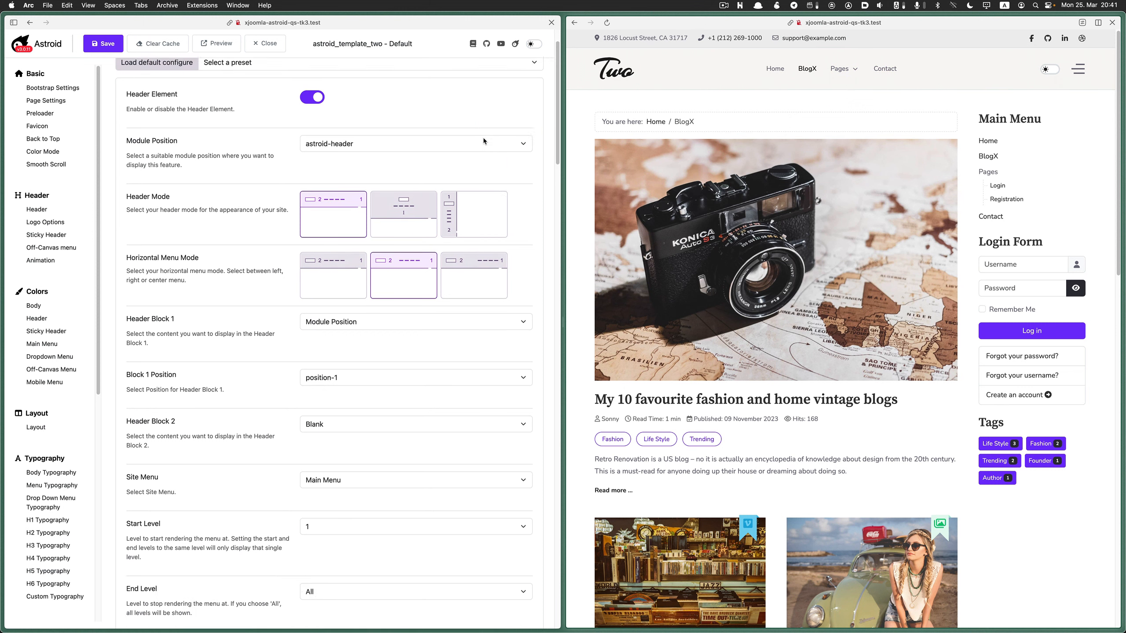
pyautogui.click(203, 235)
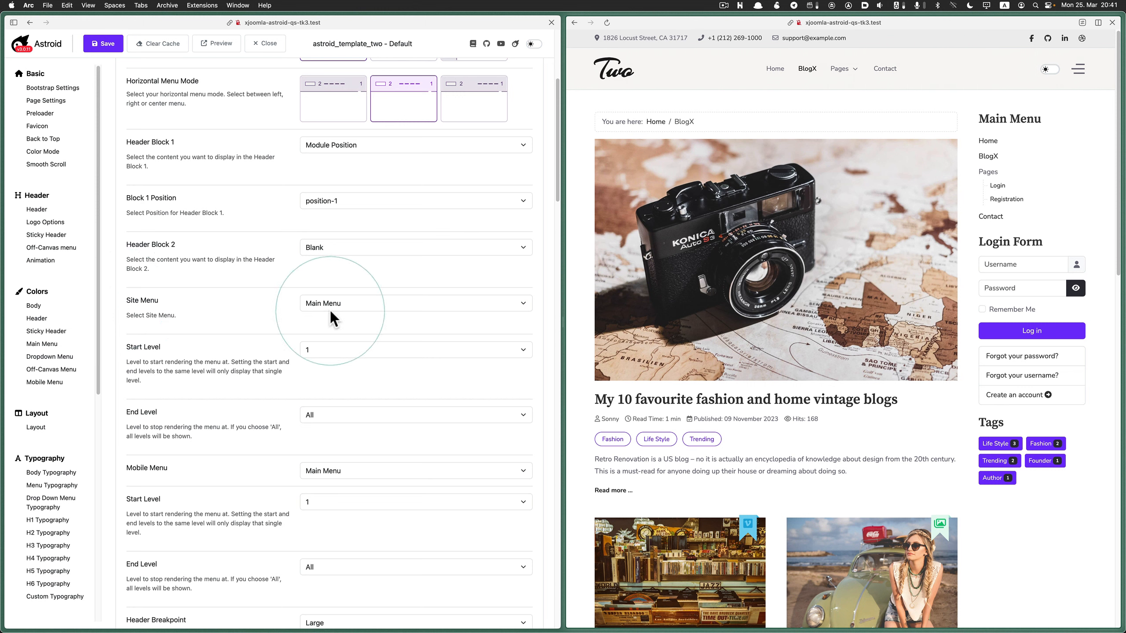
pyautogui.click(373, 306)
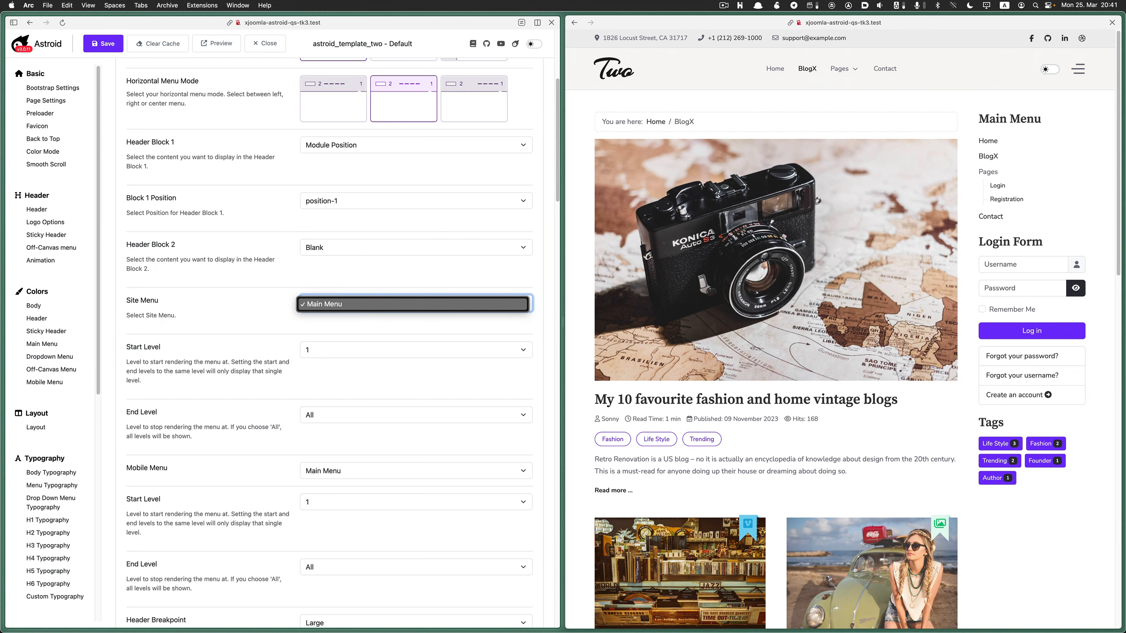
pyautogui.click(345, 307)
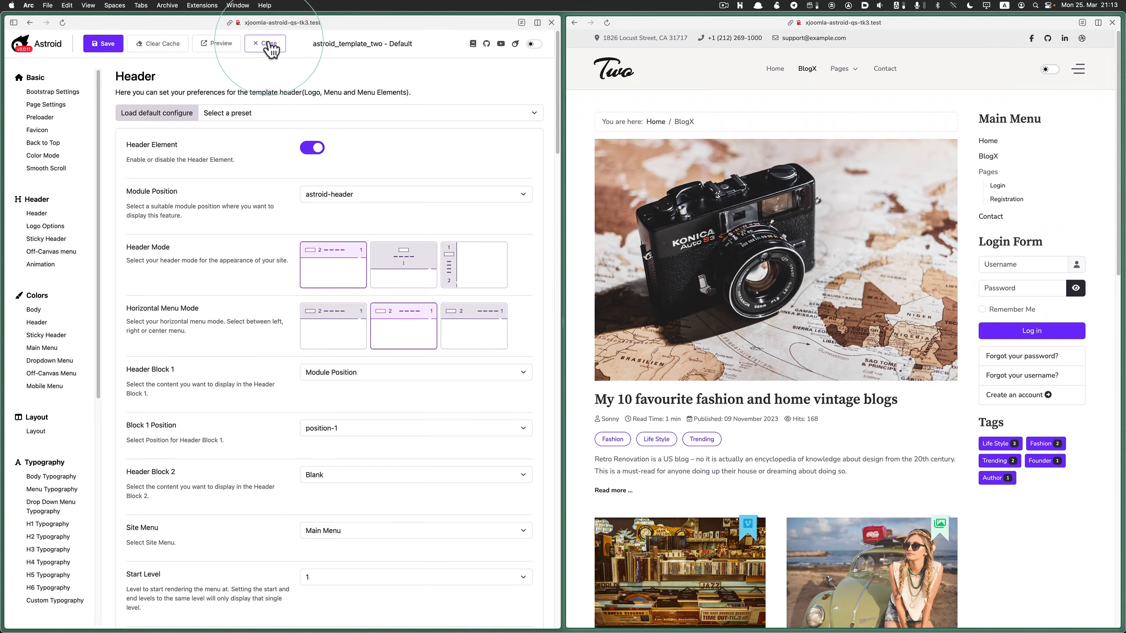
# Close the template options and the style editor, and open the list of site modules
pyautogui.click(270, 43)
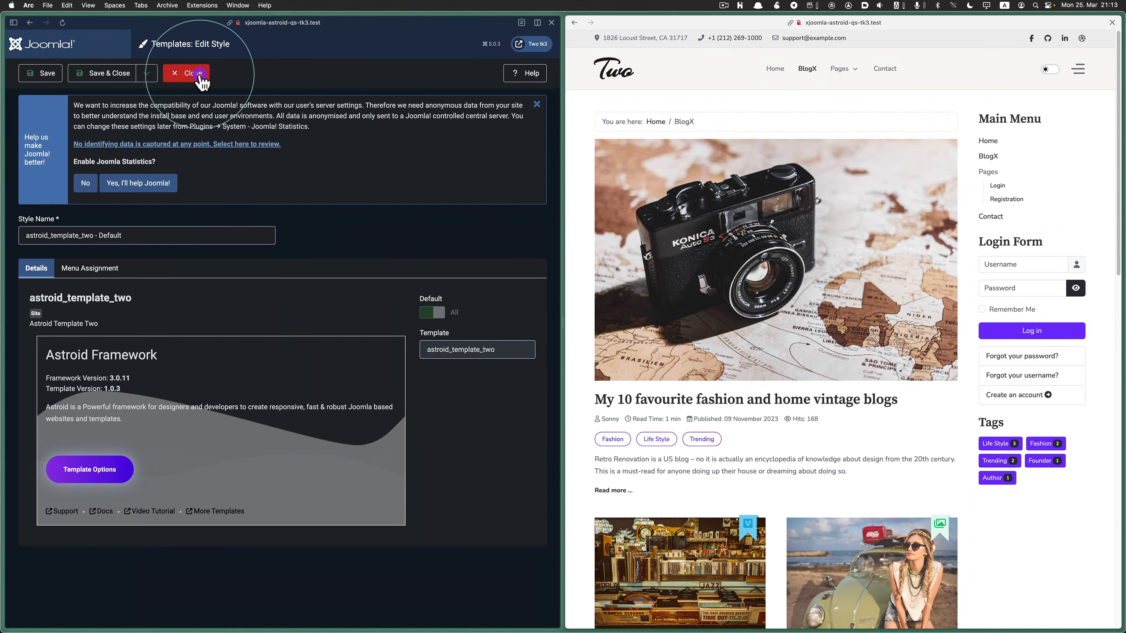
pyautogui.click(213, 72)
pyautogui.click(51, 103)
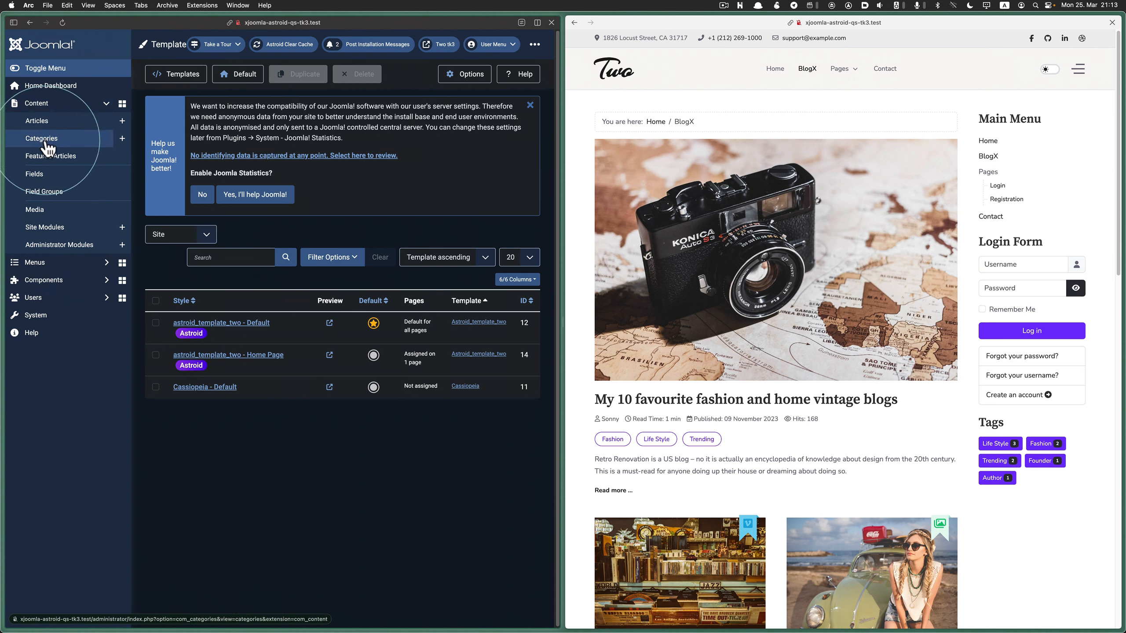
pyautogui.click(87, 228)
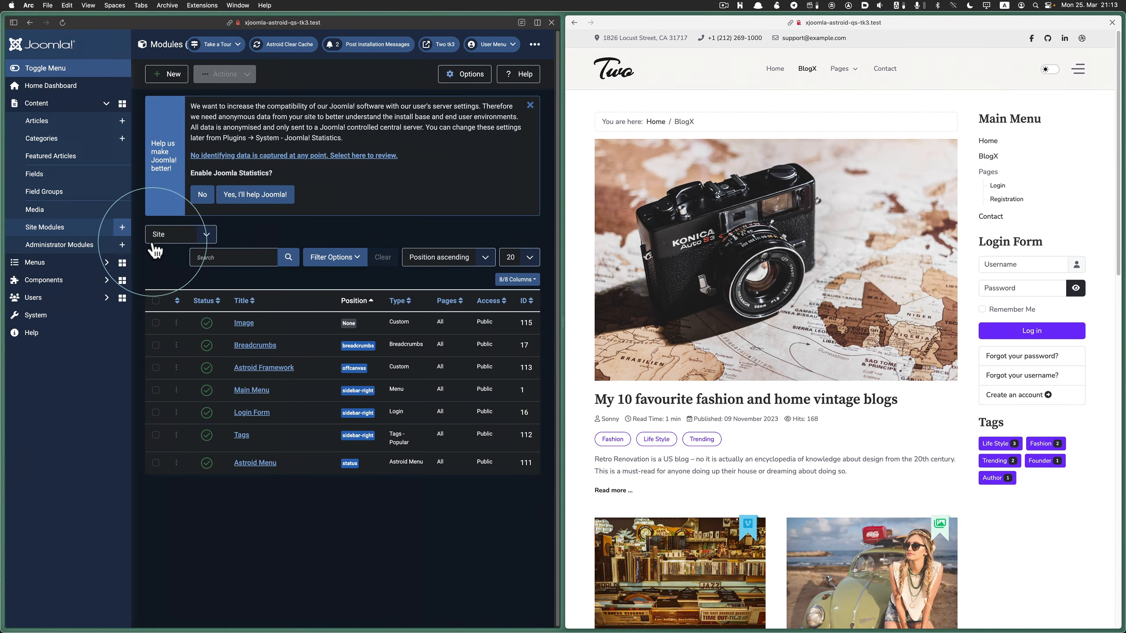
# Search the site modules for "menu"
pyautogui.click(213, 253)
pyautogui.write('menu')
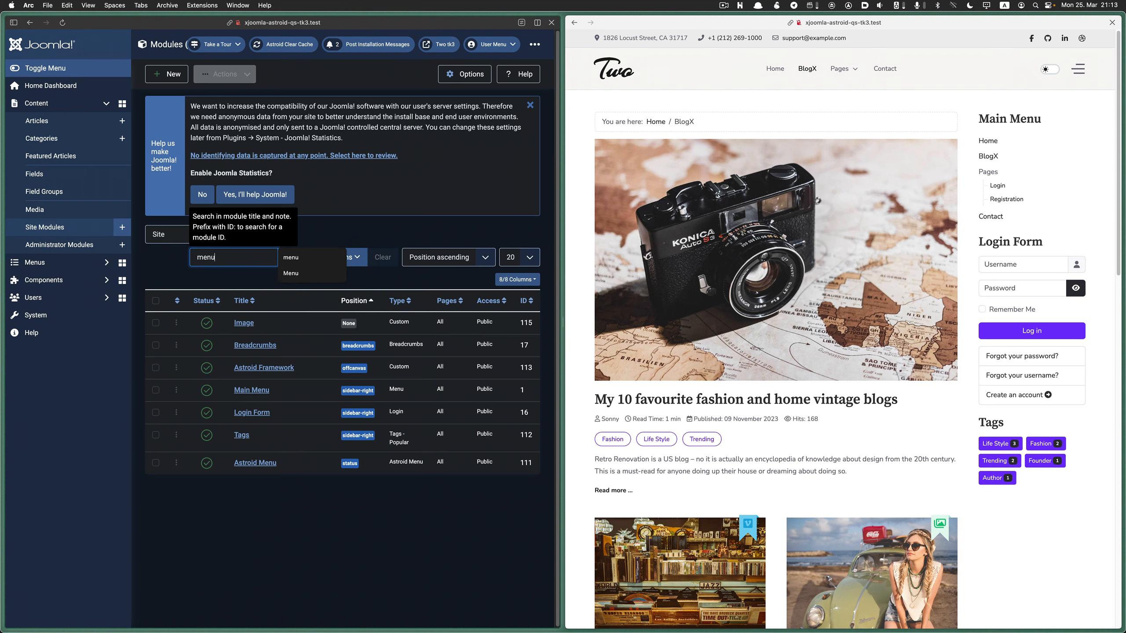
pyautogui.press('Return')
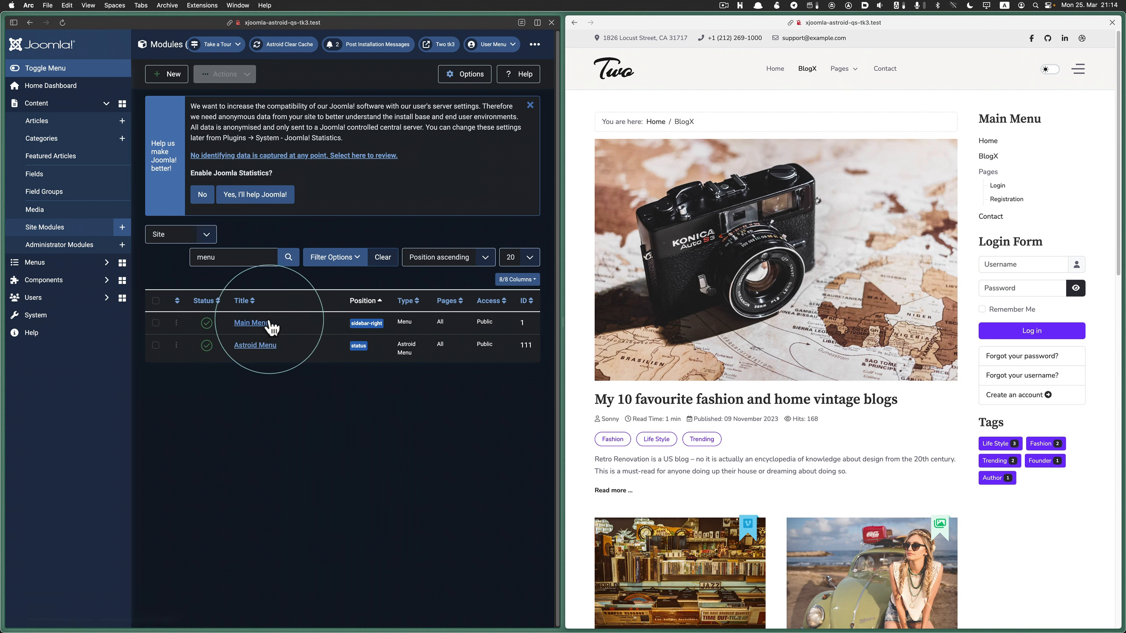
# Browse the site's Login, Registration, Contact and Home pages to check where the sidebar Main Menu module is displayed
pyautogui.moveTo(832, 71)
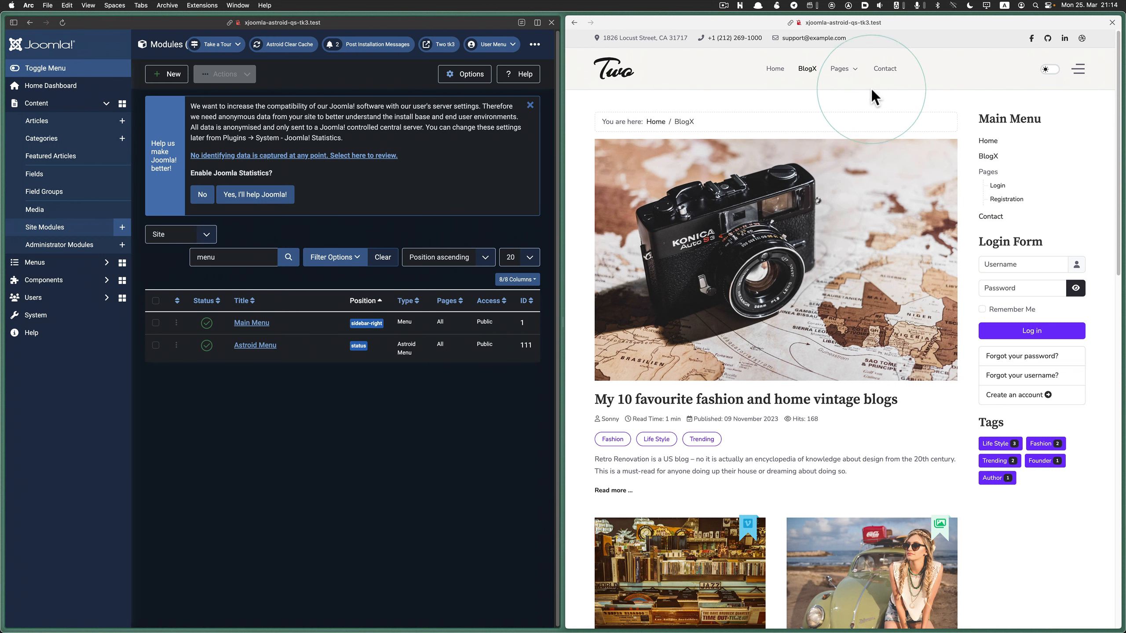
pyautogui.click(845, 110)
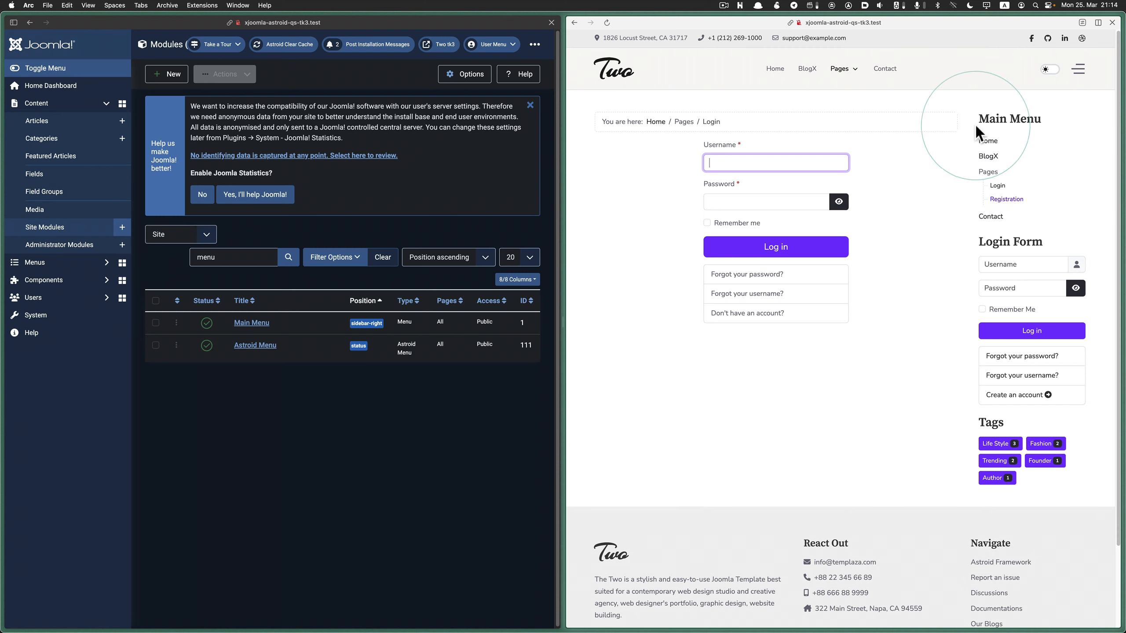
pyautogui.moveTo(844, 69)
pyautogui.click(846, 121)
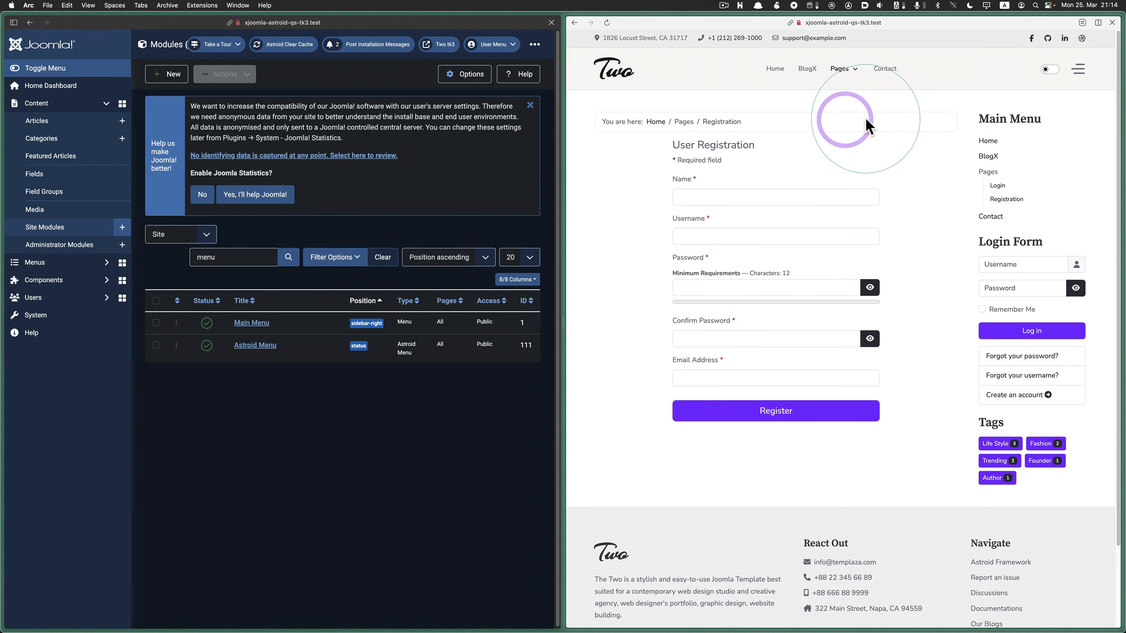
pyautogui.click(900, 69)
pyautogui.click(774, 69)
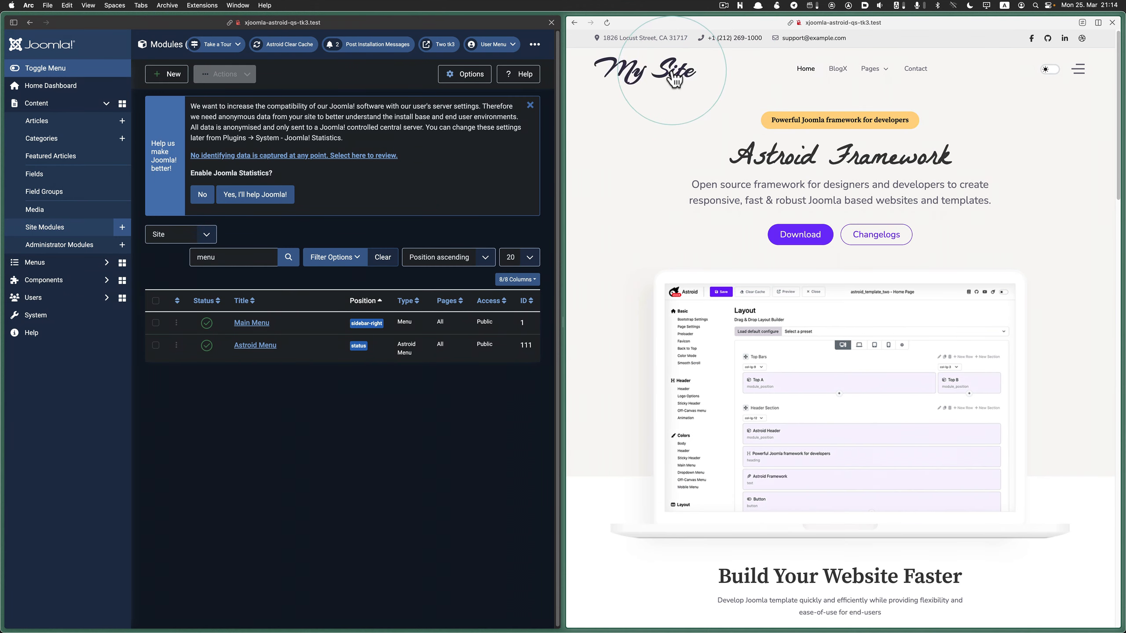
pyautogui.scroll(-1, 1070, 265)
pyautogui.scroll(-10, 1068, 257)
pyautogui.scroll(10, 1068, 257)
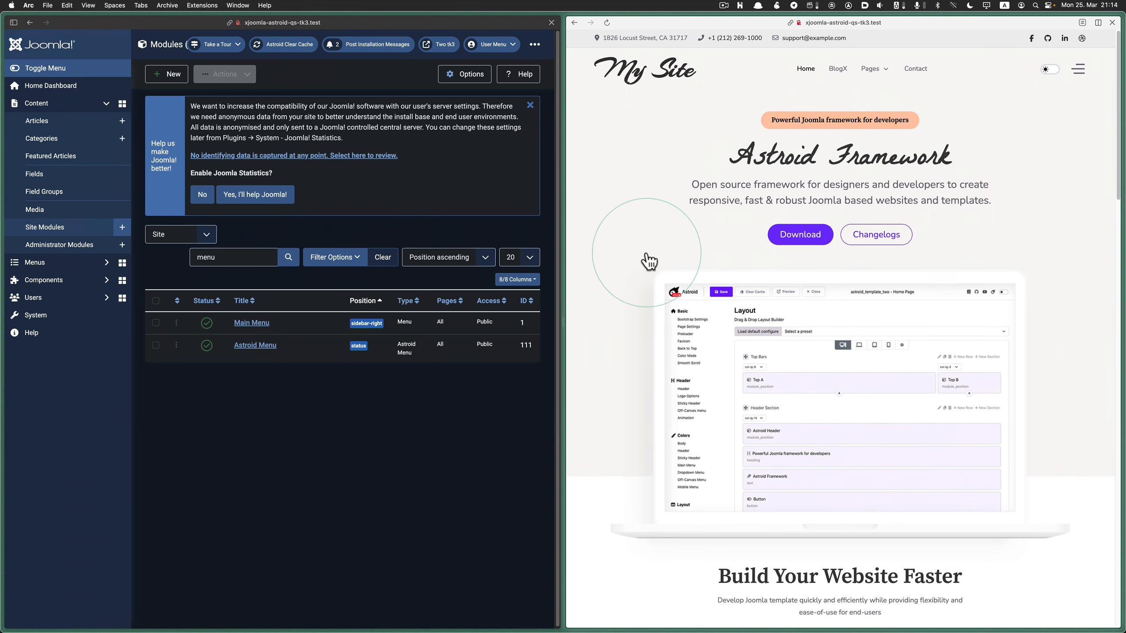
# Open the Main Menu module for editing and show its general module settings
pyautogui.click(269, 429)
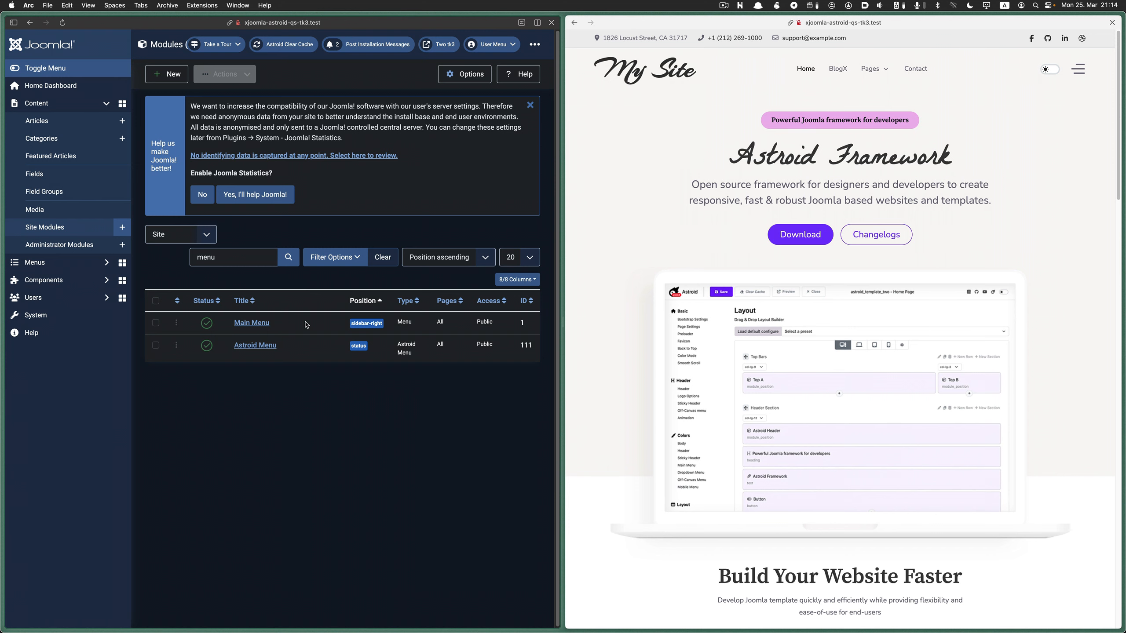
pyautogui.click(263, 328)
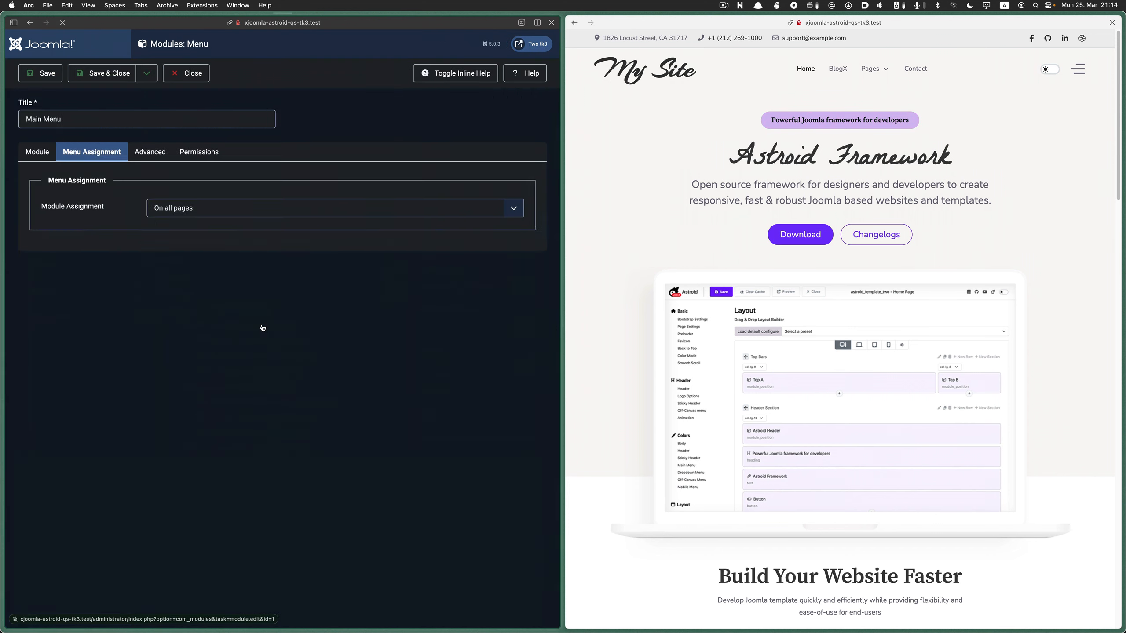
pyautogui.click(38, 270)
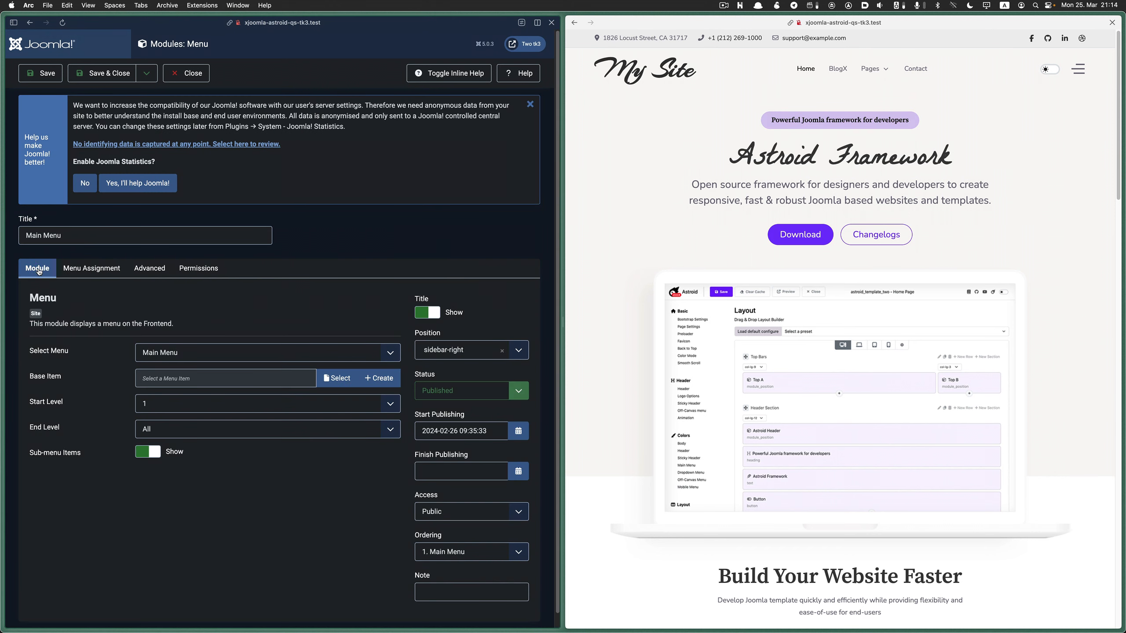
pyautogui.click(36, 274)
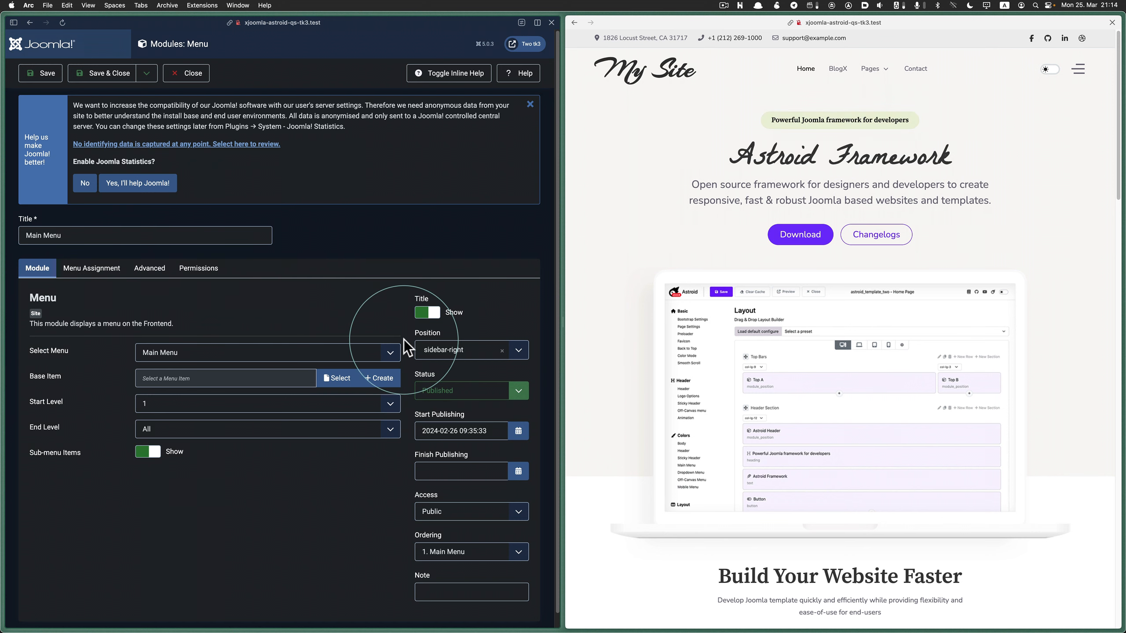
# Examine the Main Menu module's available positions and its menu assignment choices without changing them
pyautogui.click(483, 358)
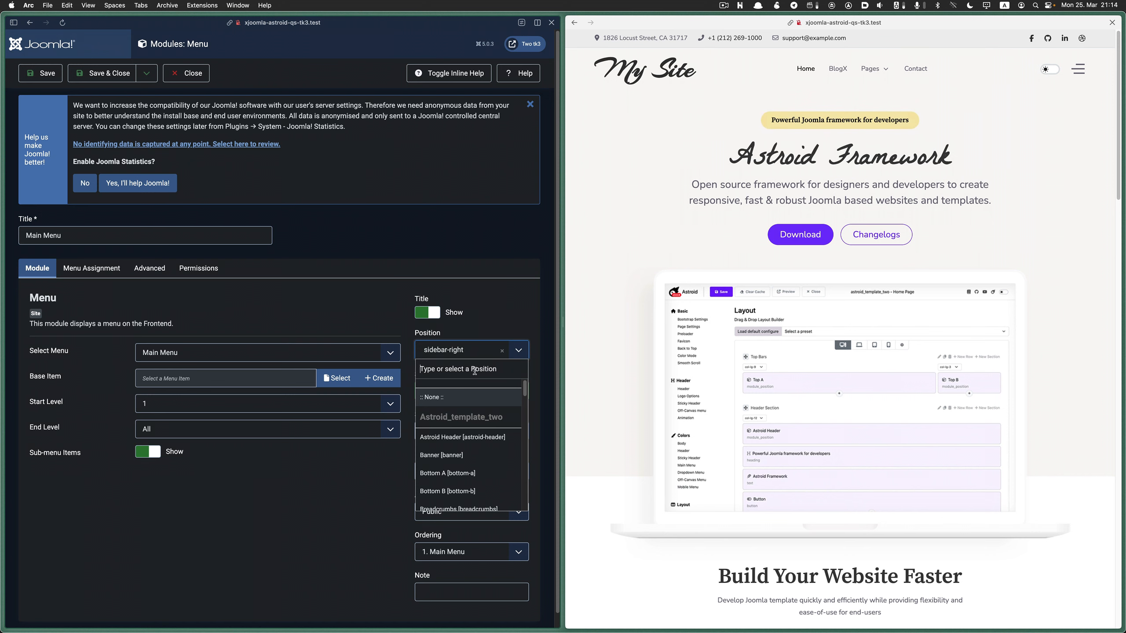
pyautogui.click(359, 319)
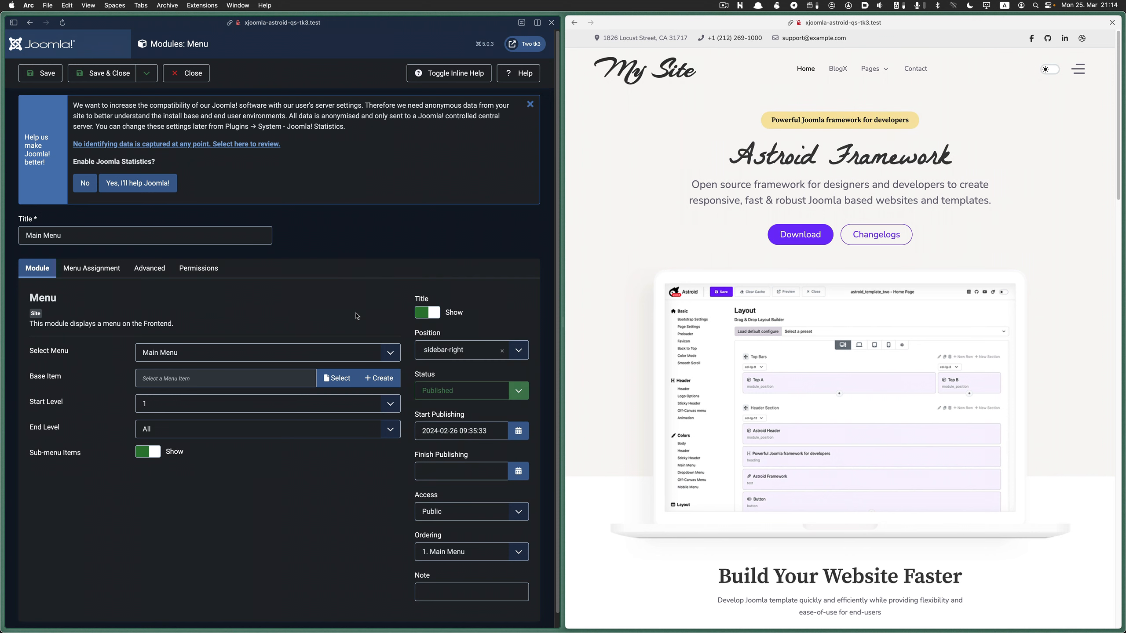
pyautogui.click(96, 271)
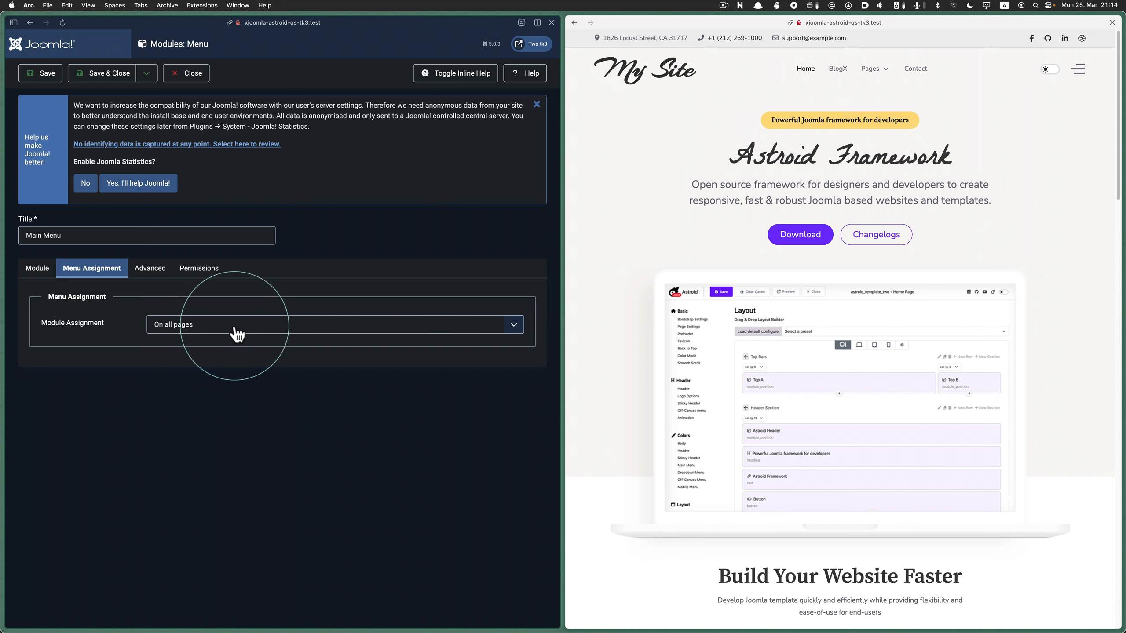
pyautogui.click(196, 331)
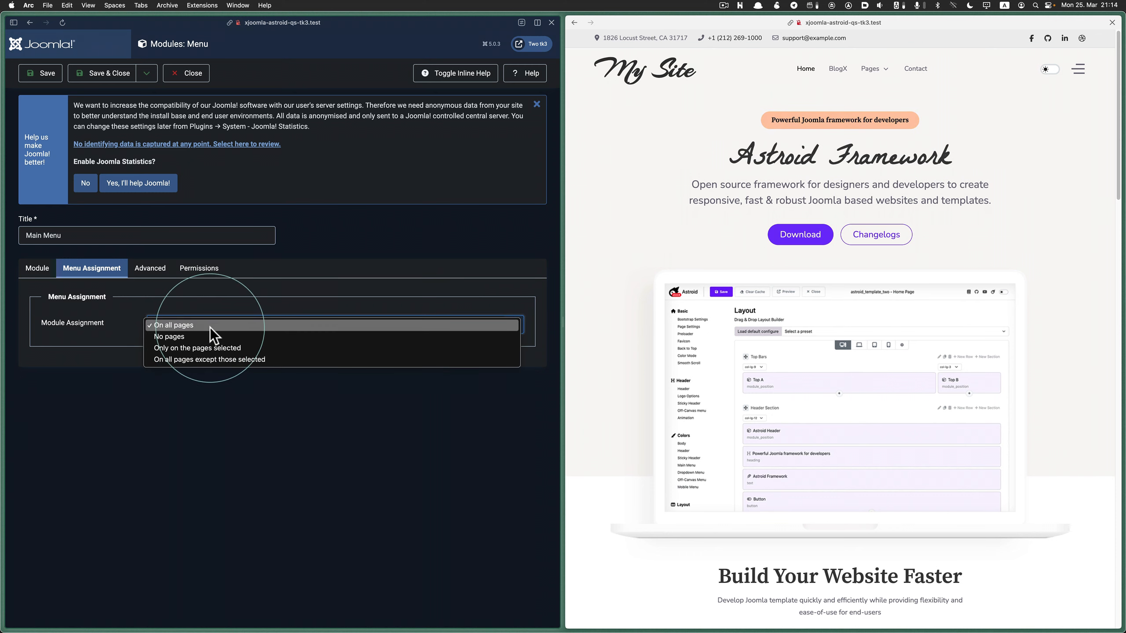
pyautogui.click(129, 315)
# Visit the site's BlogX and Home pages to compare how the menu is displayed on each
pyautogui.click(638, 84)
pyautogui.click(805, 75)
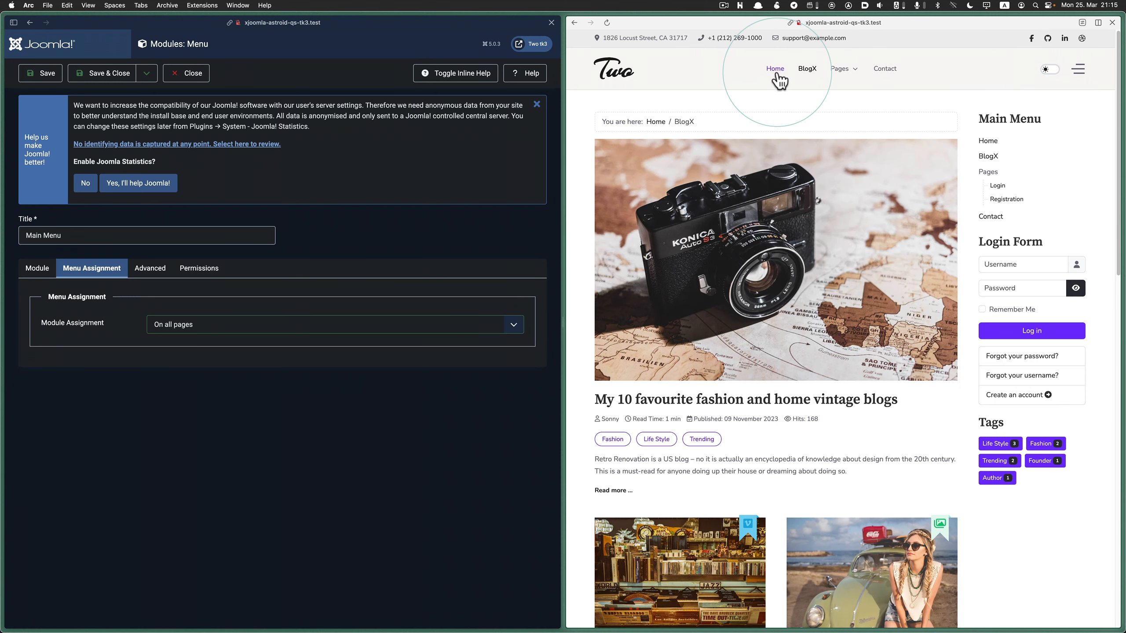
pyautogui.click(777, 74)
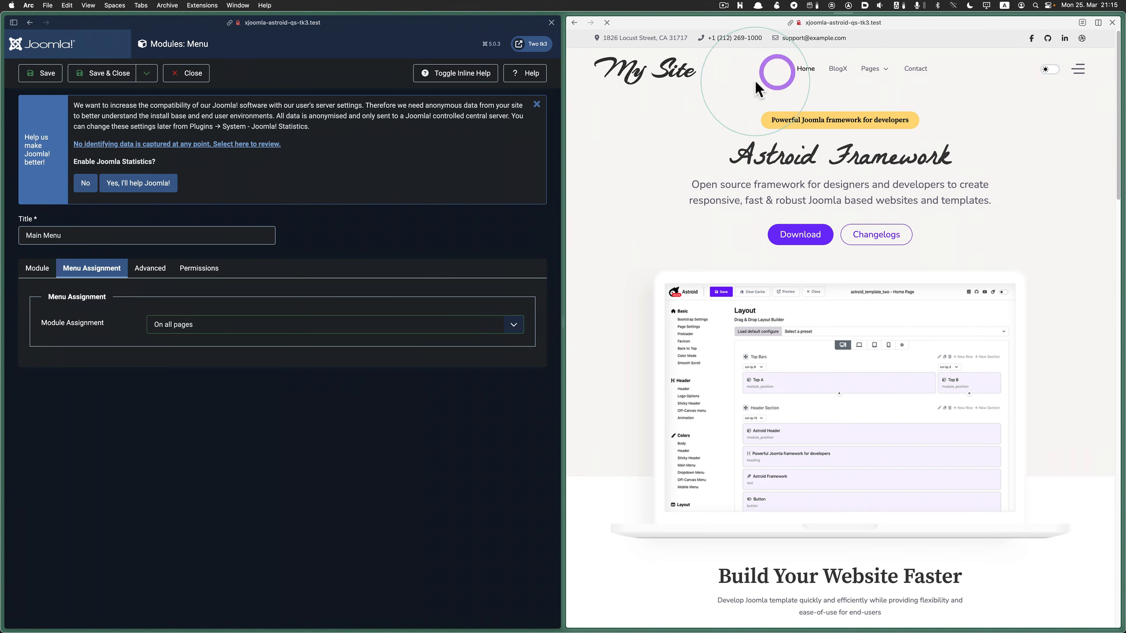
# Set the Main Menu module's status to Unpublished and its position to None, and save the module
pyautogui.click(37, 269)
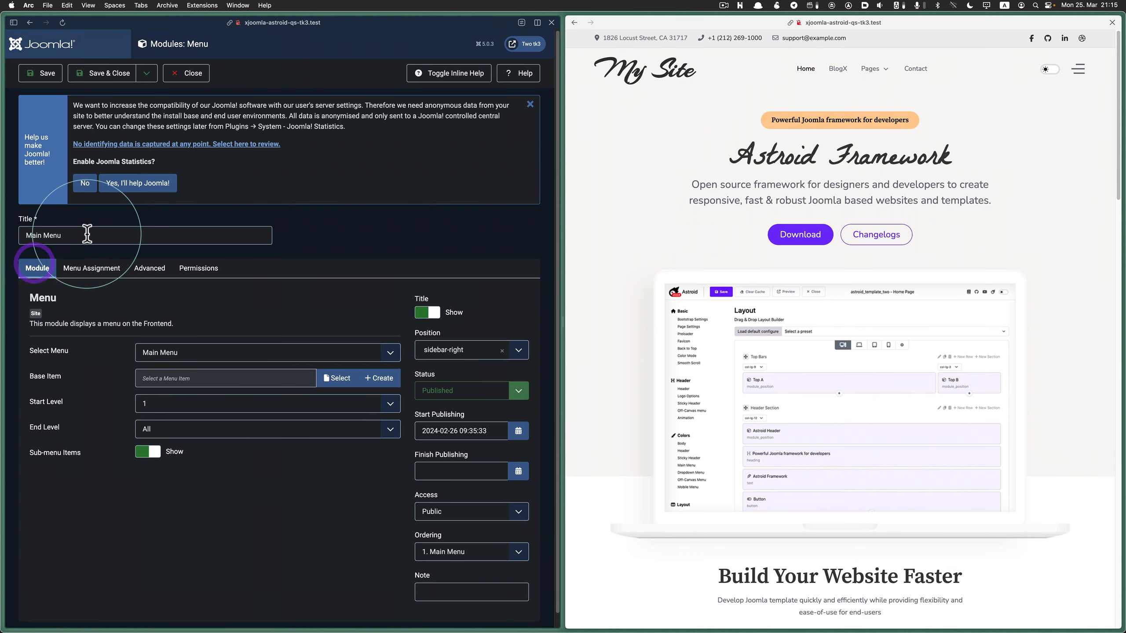
pyautogui.click(446, 394)
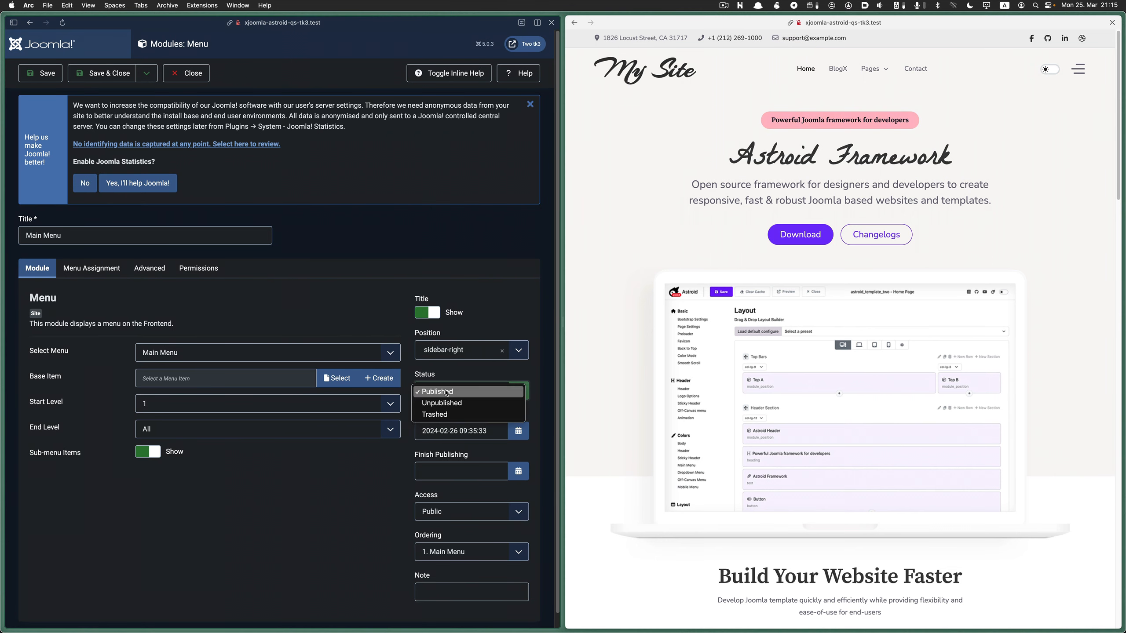
pyautogui.click(473, 404)
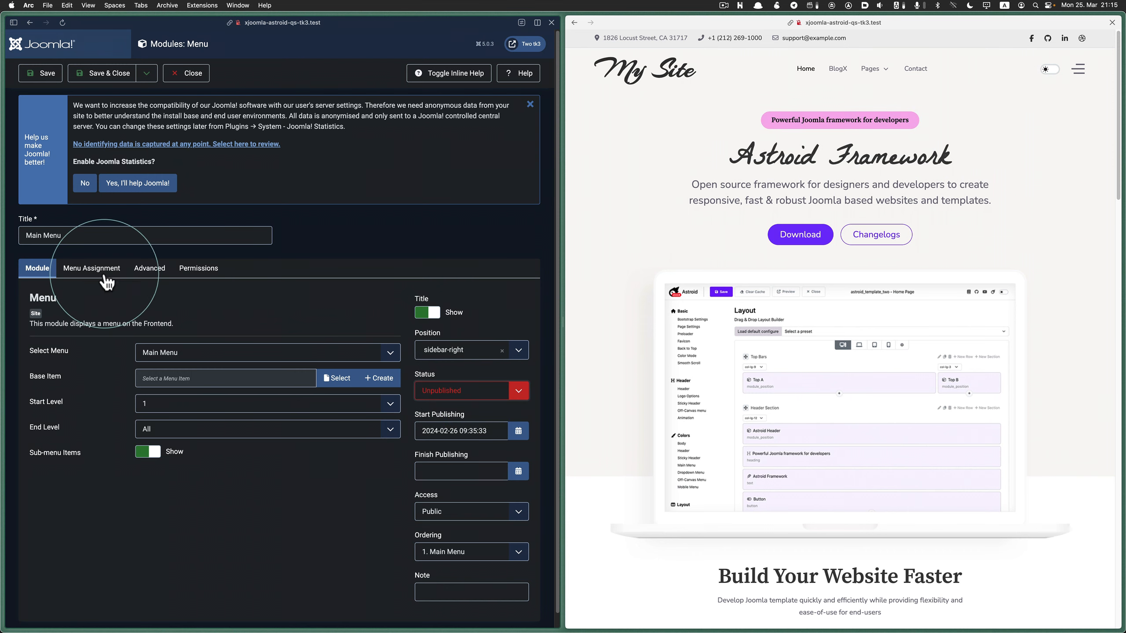
pyautogui.click(90, 268)
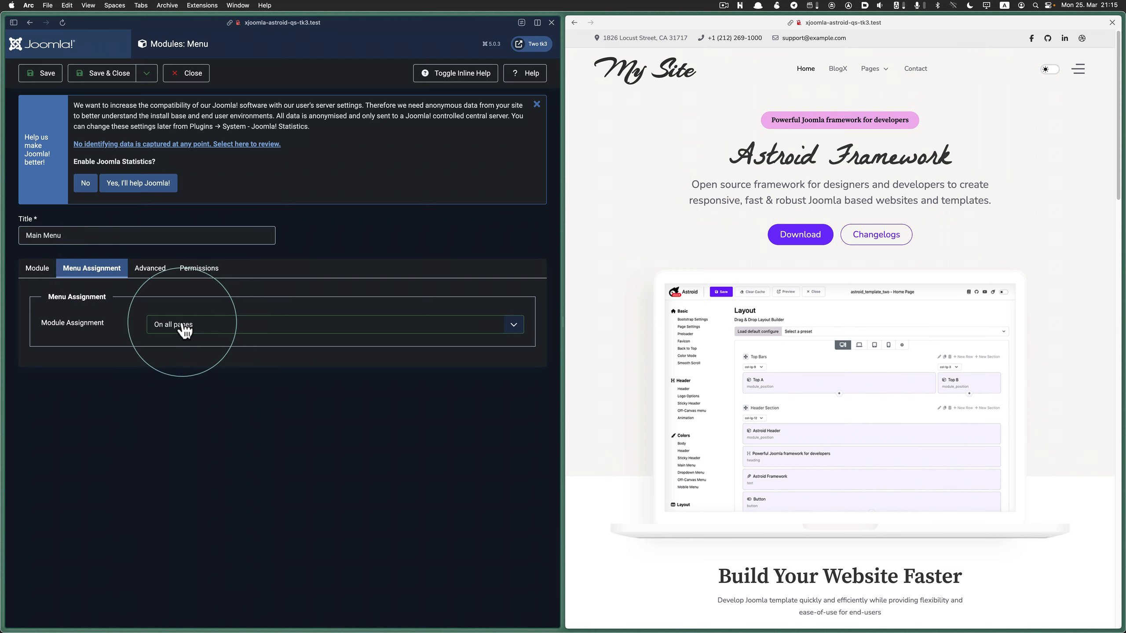
pyautogui.click(39, 269)
pyautogui.click(444, 351)
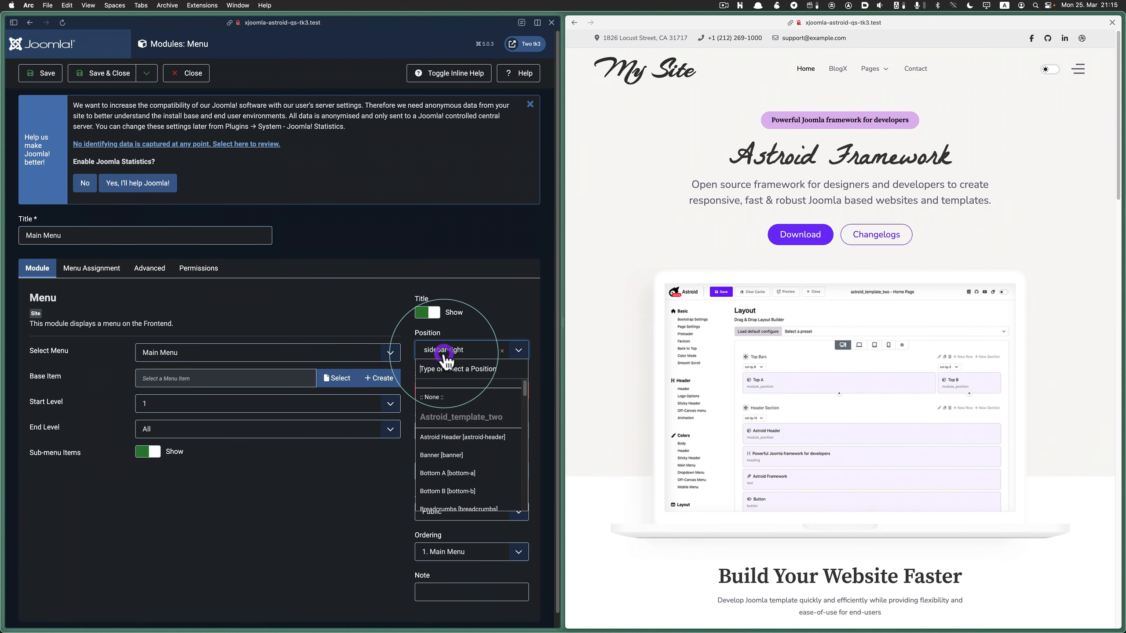
pyautogui.click(432, 397)
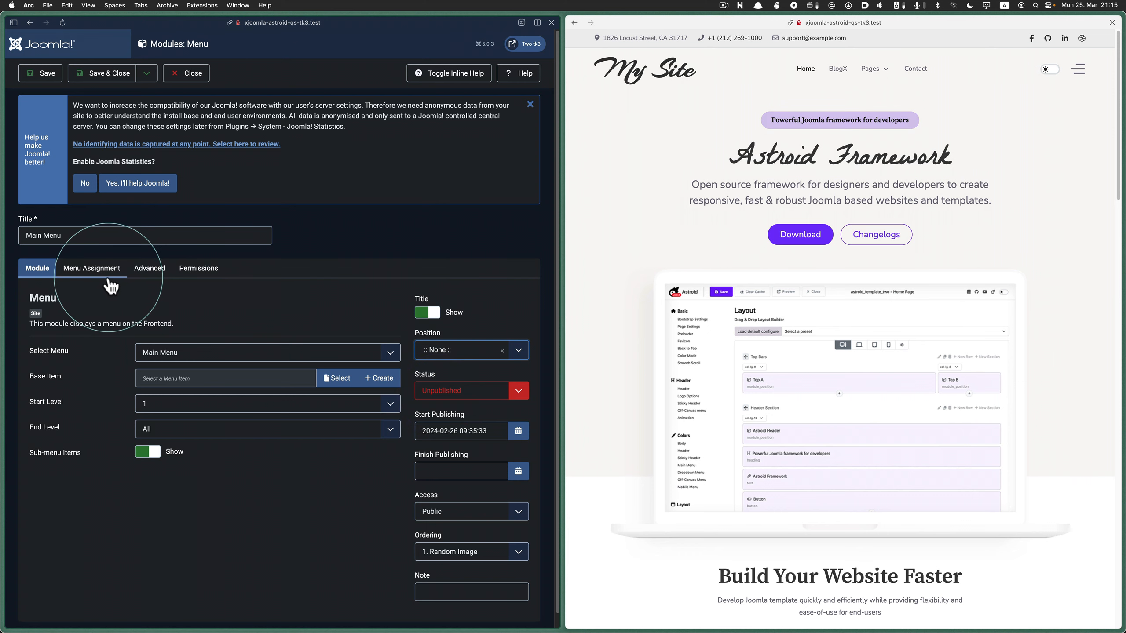
pyautogui.click(40, 73)
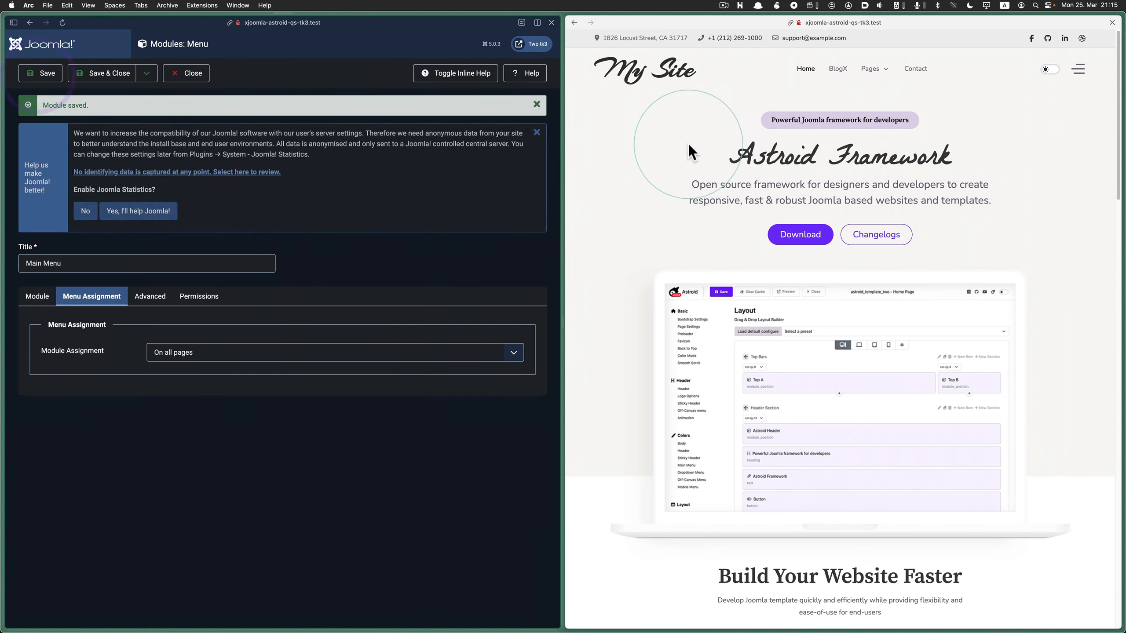
# Browse the site's BlogX and Login pages to check whether the Main Menu module is still displayed in the sidebar
pyautogui.click(840, 71)
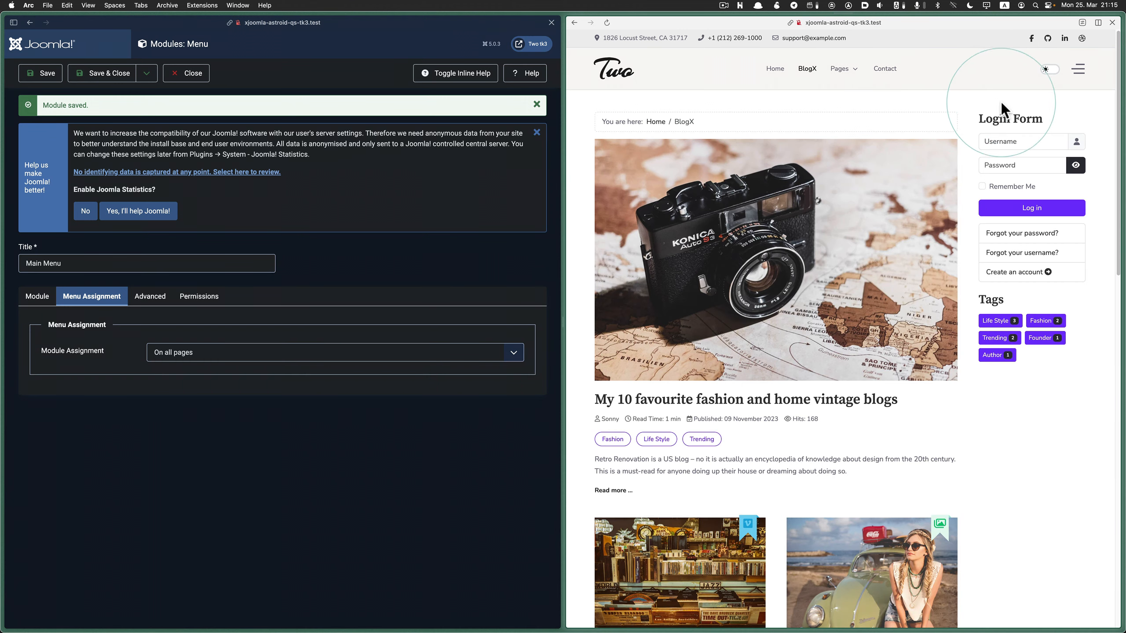
pyautogui.scroll(-10, 1001, 177)
pyautogui.click(1019, 187)
pyautogui.scroll(10, 1019, 187)
pyautogui.click(846, 74)
pyautogui.click(853, 99)
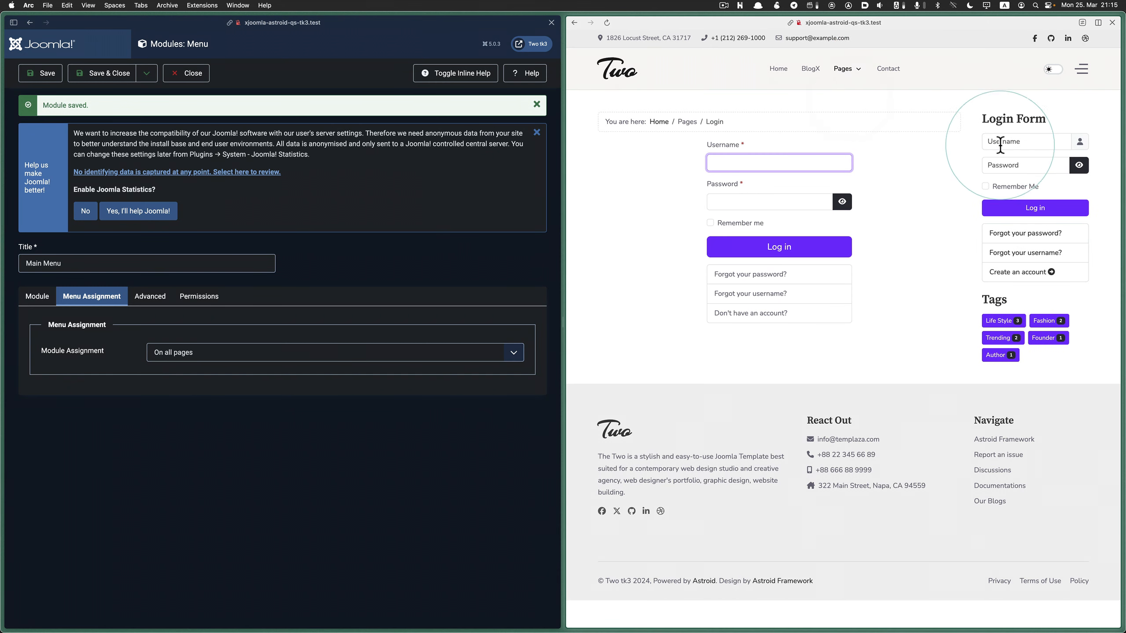
pyautogui.click(785, 70)
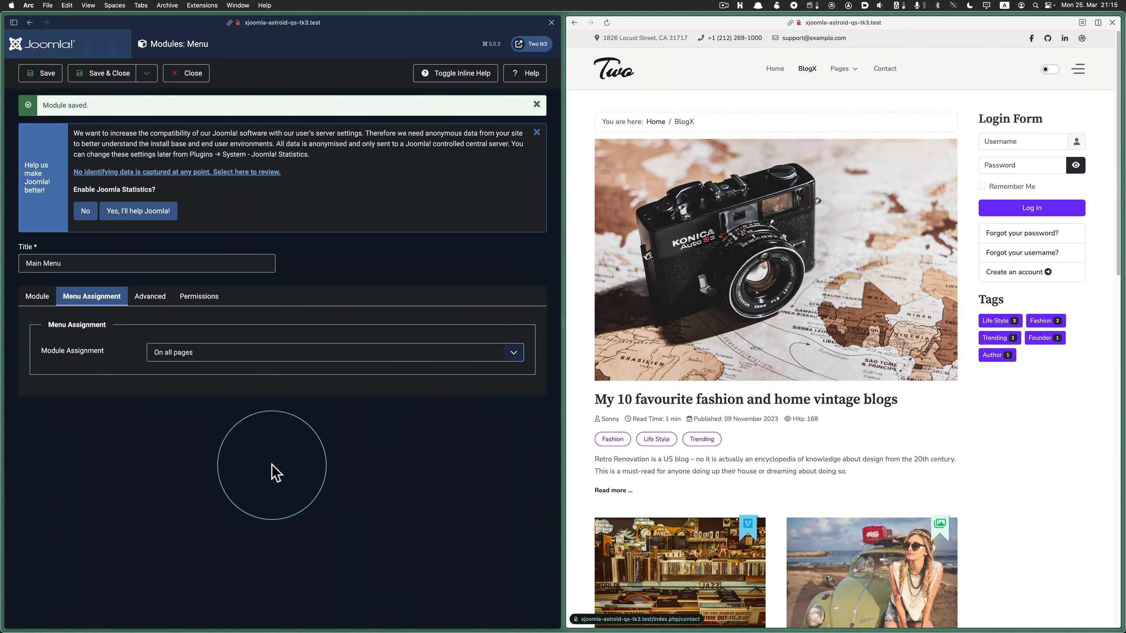
# Set the Main Menu module's position to Sidebar Right [sidebar-right] and its status to Published, and save the module
pyautogui.click(34, 298)
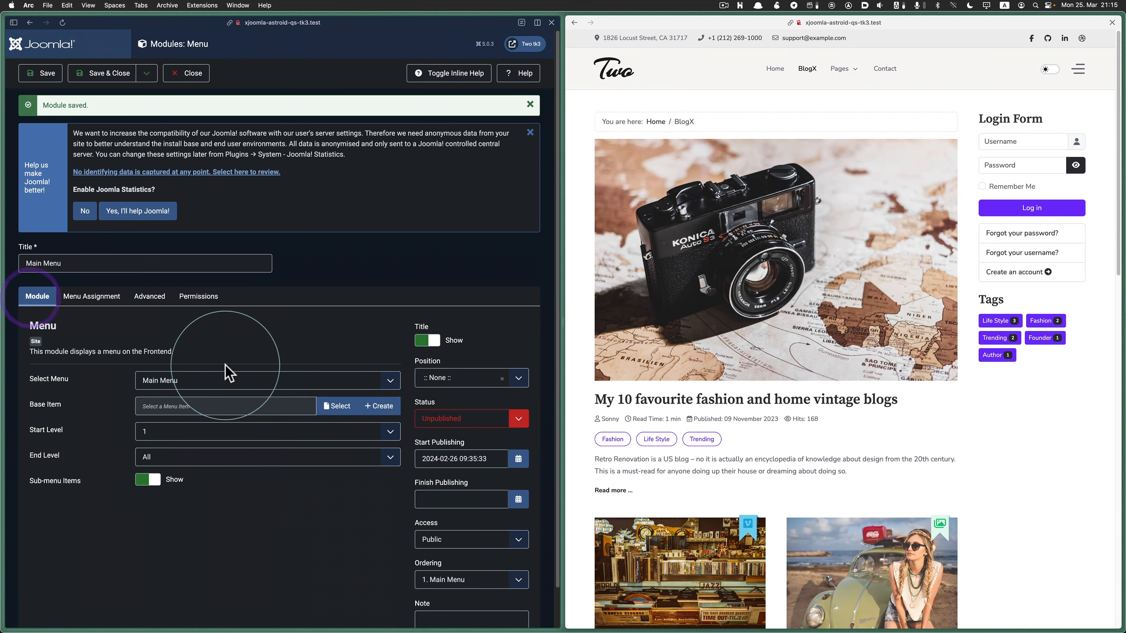
pyautogui.click(469, 378)
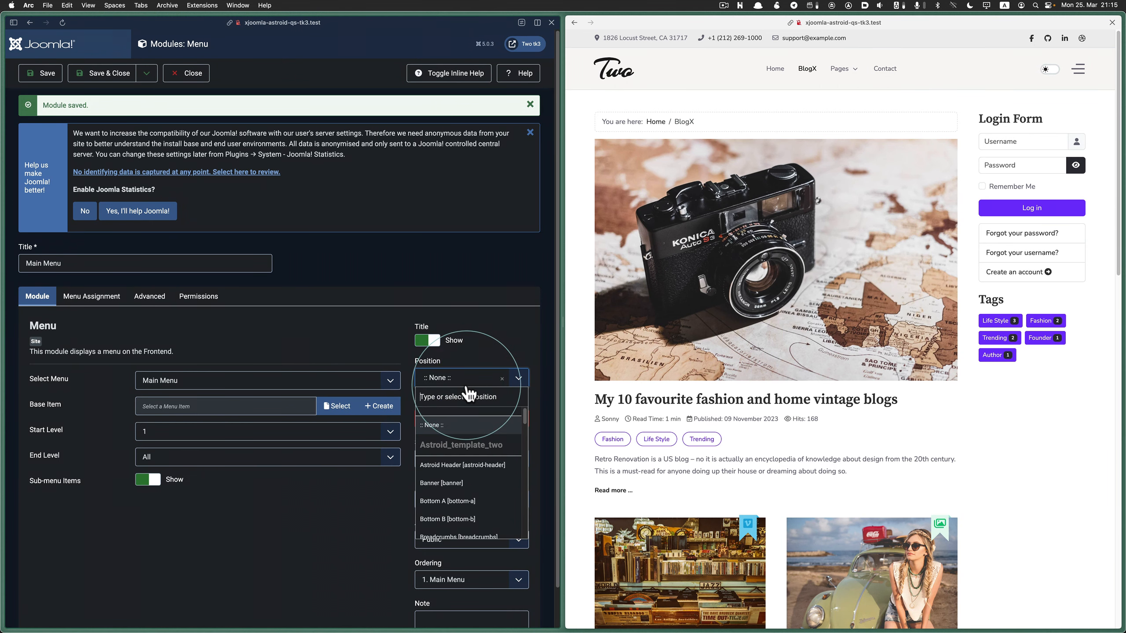
pyautogui.write('side')
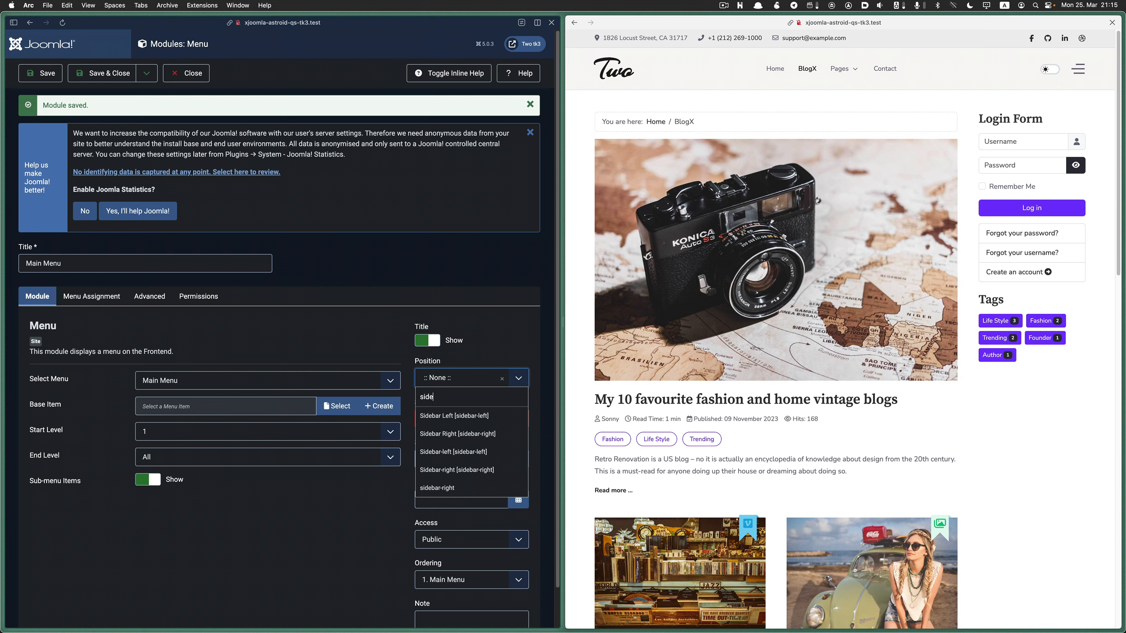
pyautogui.click(463, 433)
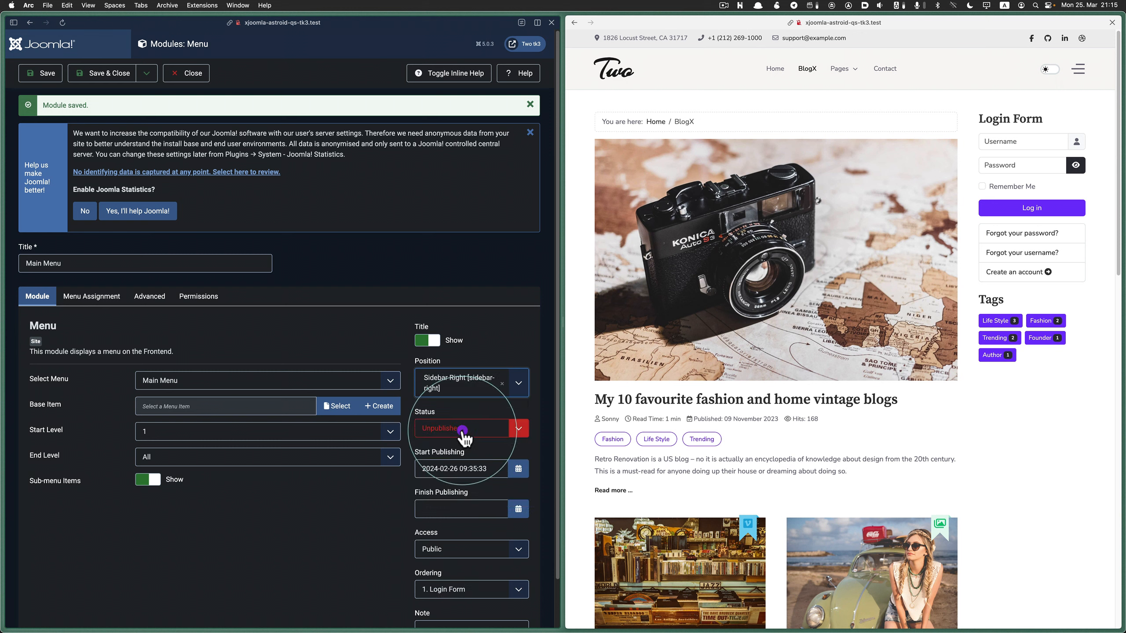
pyautogui.click(461, 429)
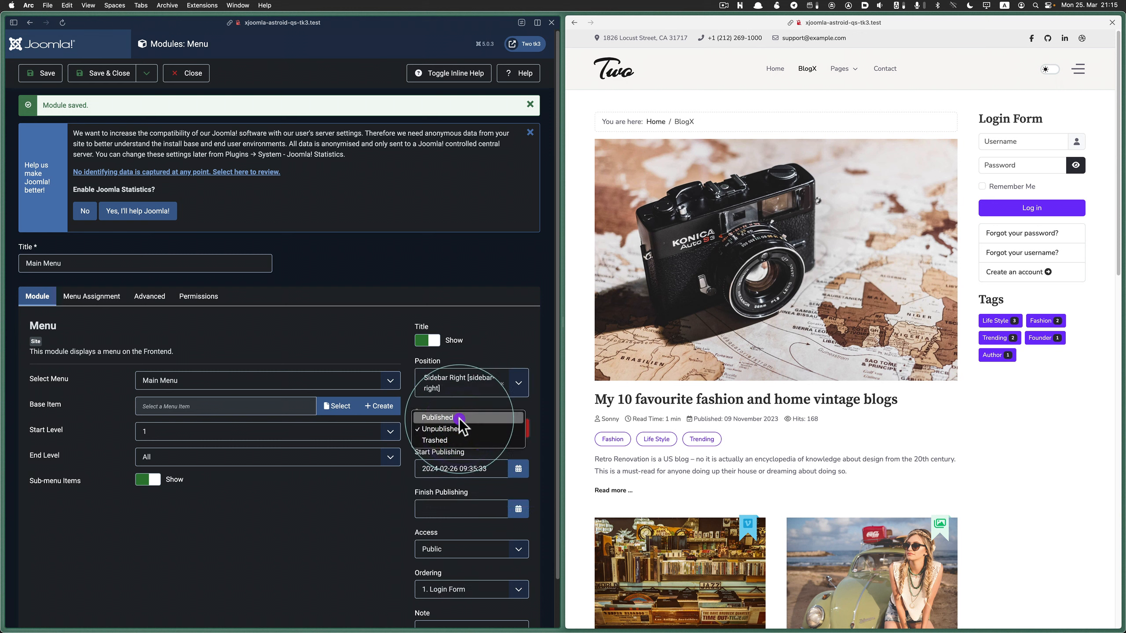
pyautogui.click(459, 419)
pyautogui.click(40, 73)
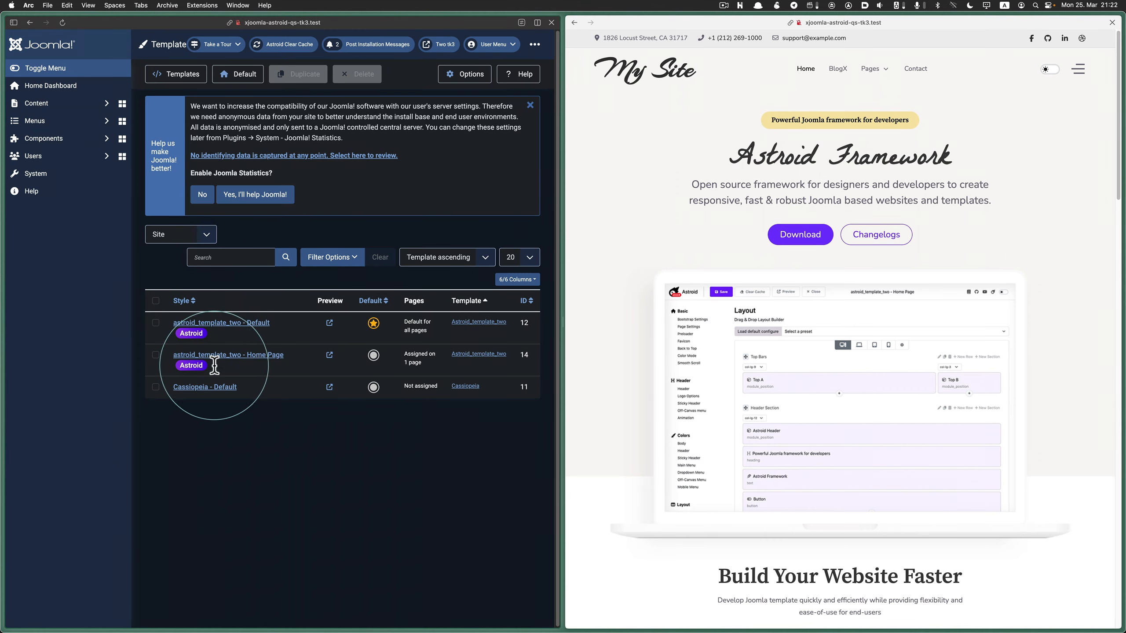
# Open the template options of the astroid_template_two - Default style and show its Layout builder
pyautogui.click(260, 327)
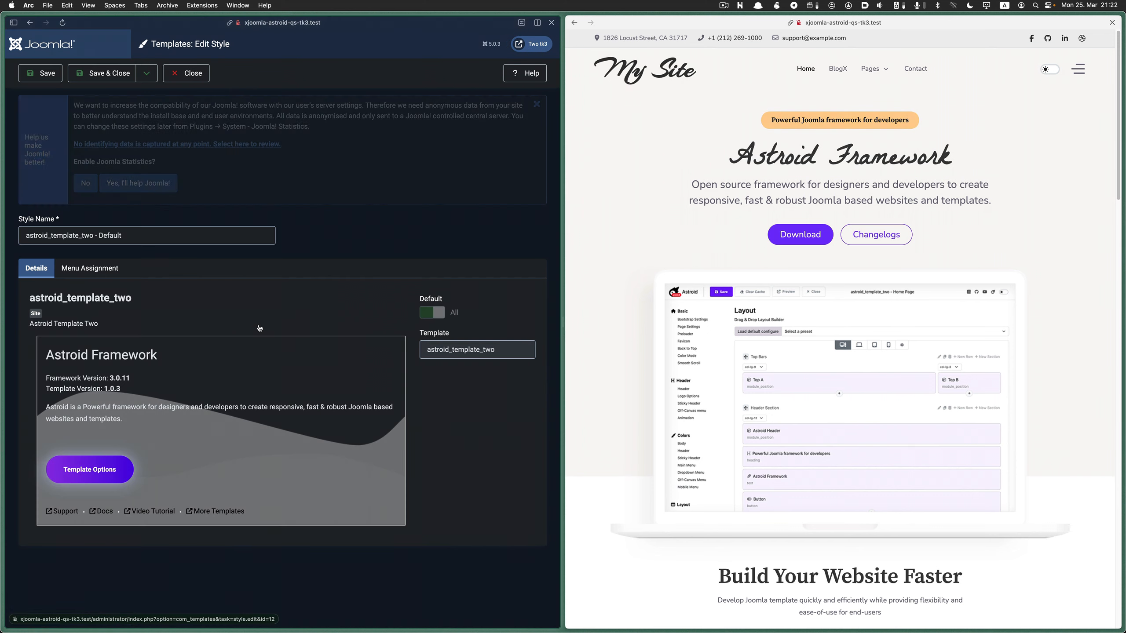
pyautogui.click(87, 472)
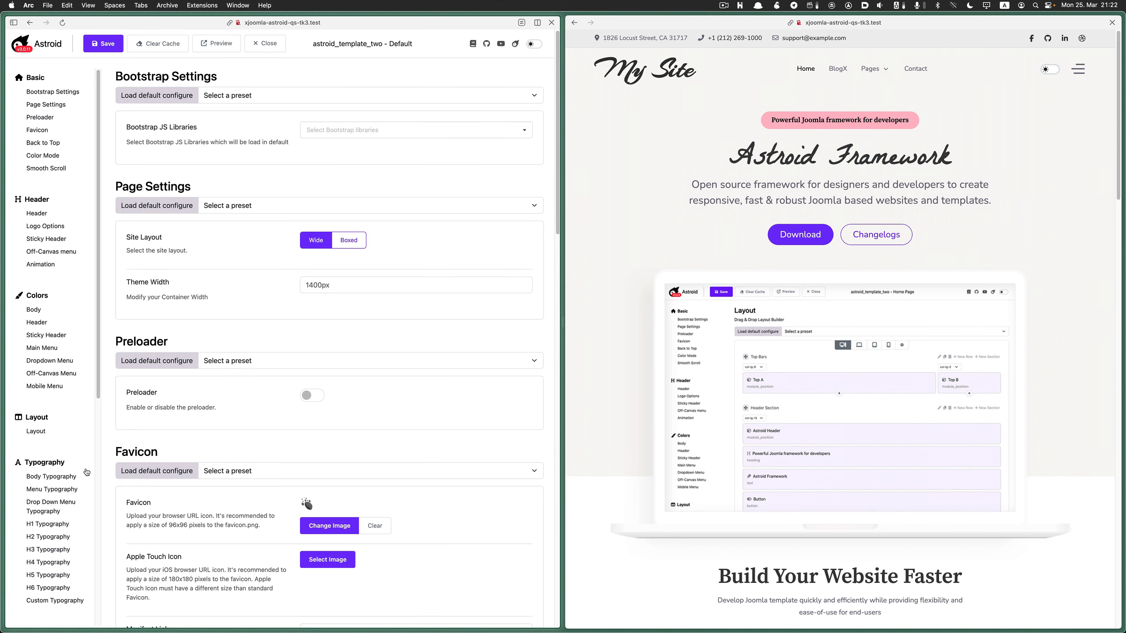
pyautogui.click(24, 212)
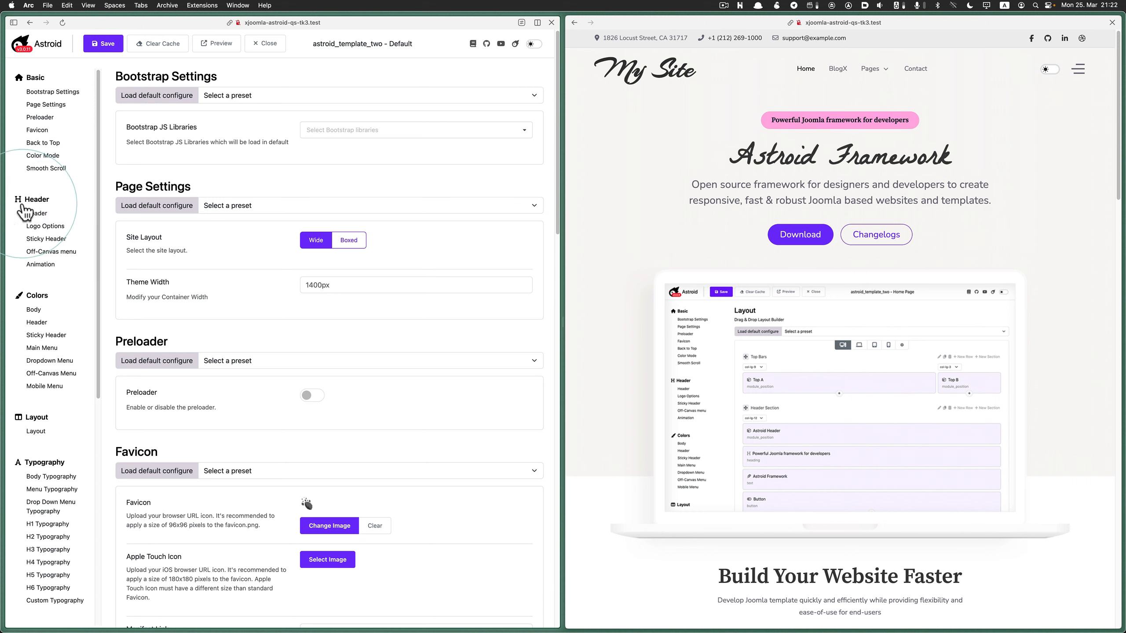
pyautogui.click(40, 420)
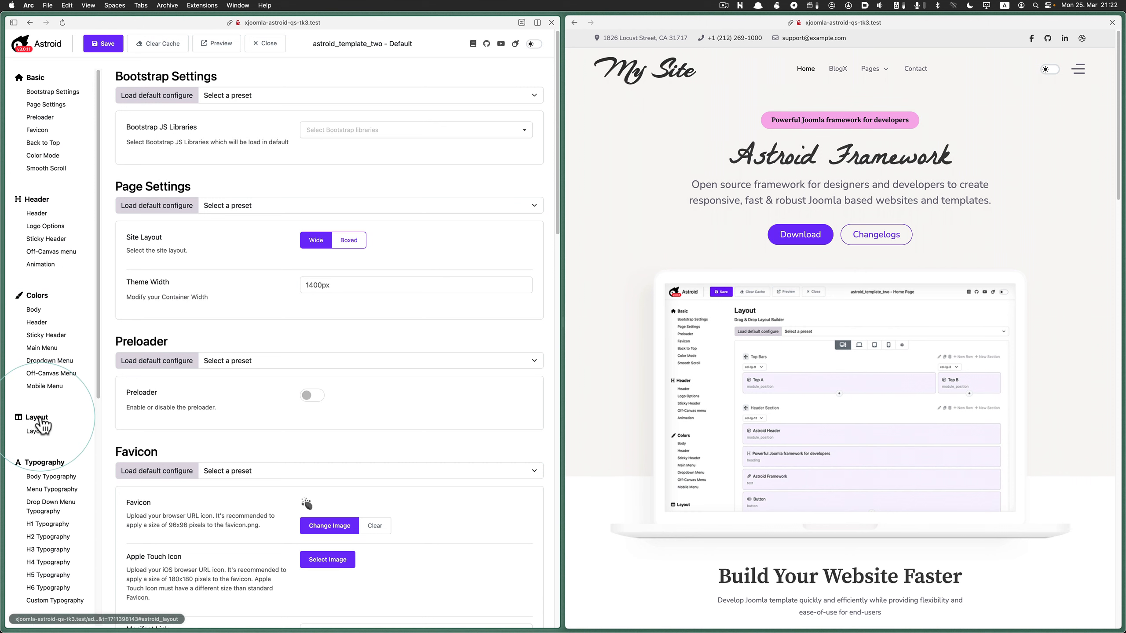
pyautogui.click(41, 421)
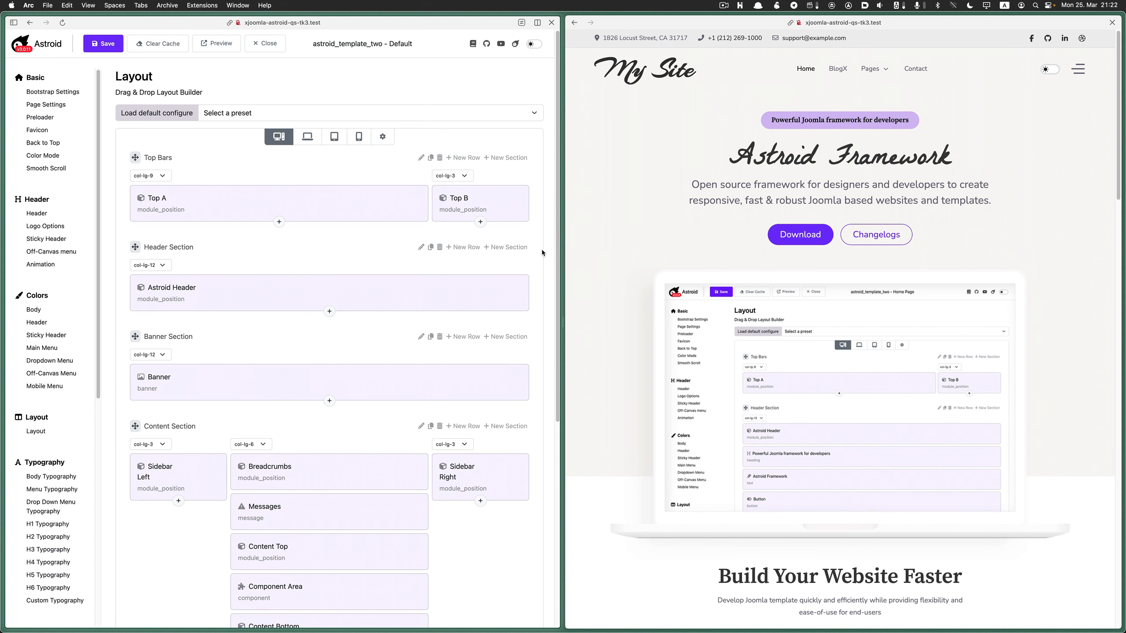
# Disable the Astroid Header element in the layout's Header Section and save the template style
pyautogui.scroll(-1, 542, 249)
pyautogui.scroll(-3, 542, 250)
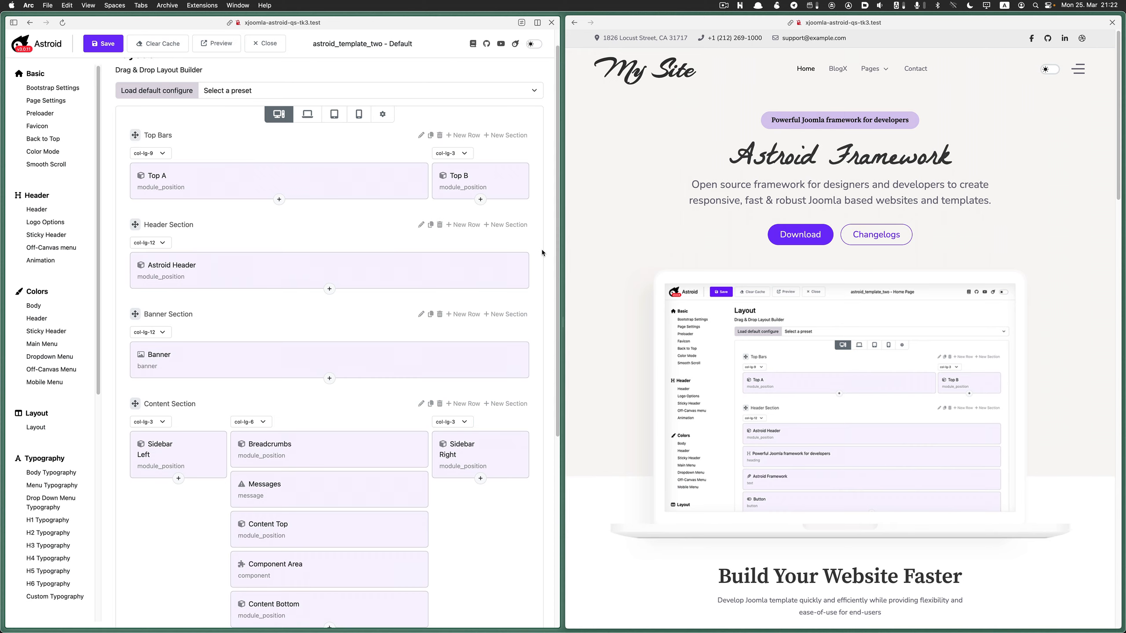
pyautogui.scroll(-10, 542, 249)
pyautogui.click(542, 249)
pyautogui.scroll(13, 542, 250)
pyautogui.scroll(-1, 542, 249)
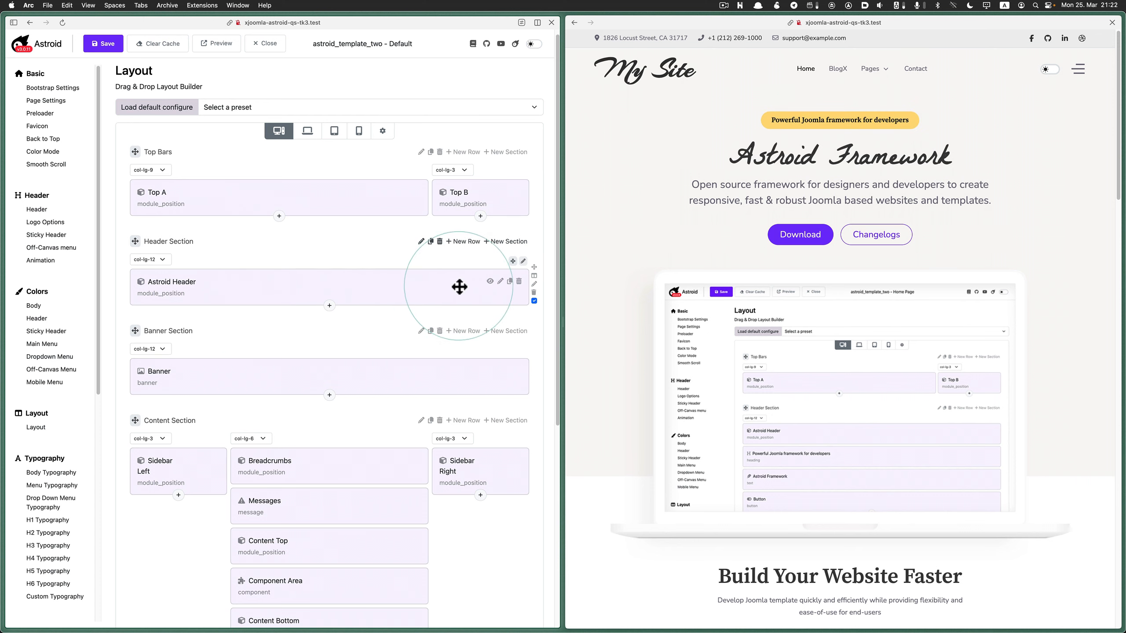
pyautogui.click(490, 280)
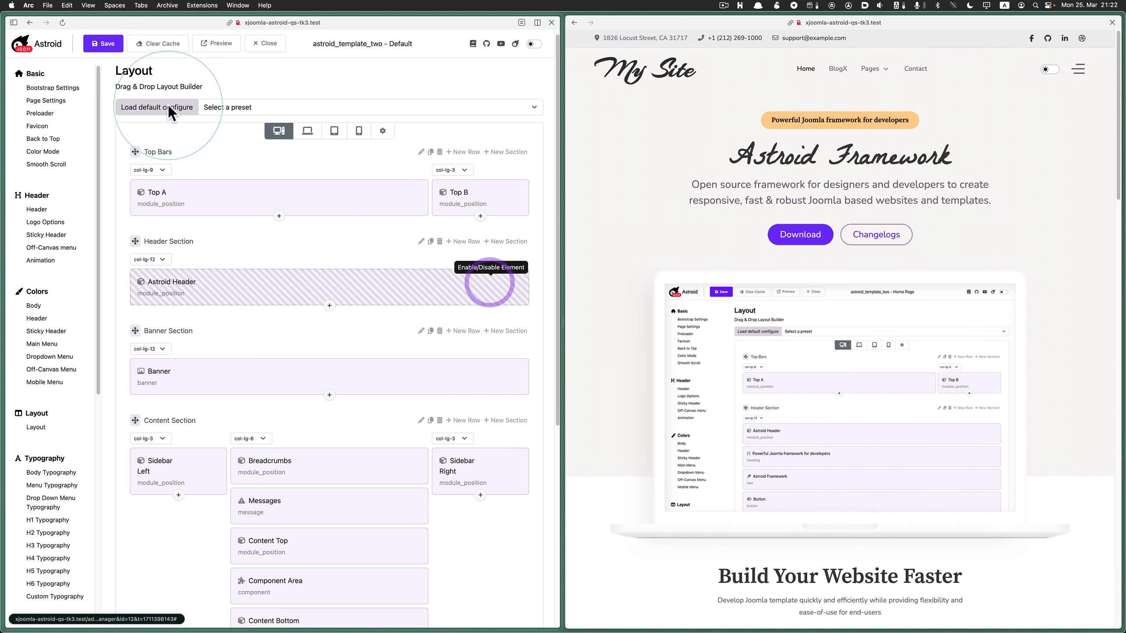
pyautogui.click(106, 43)
# Reload the site and browse its BlogX, Home, Login, Registration and Contact pages to check the header and sidebar menus
pyautogui.click(616, 146)
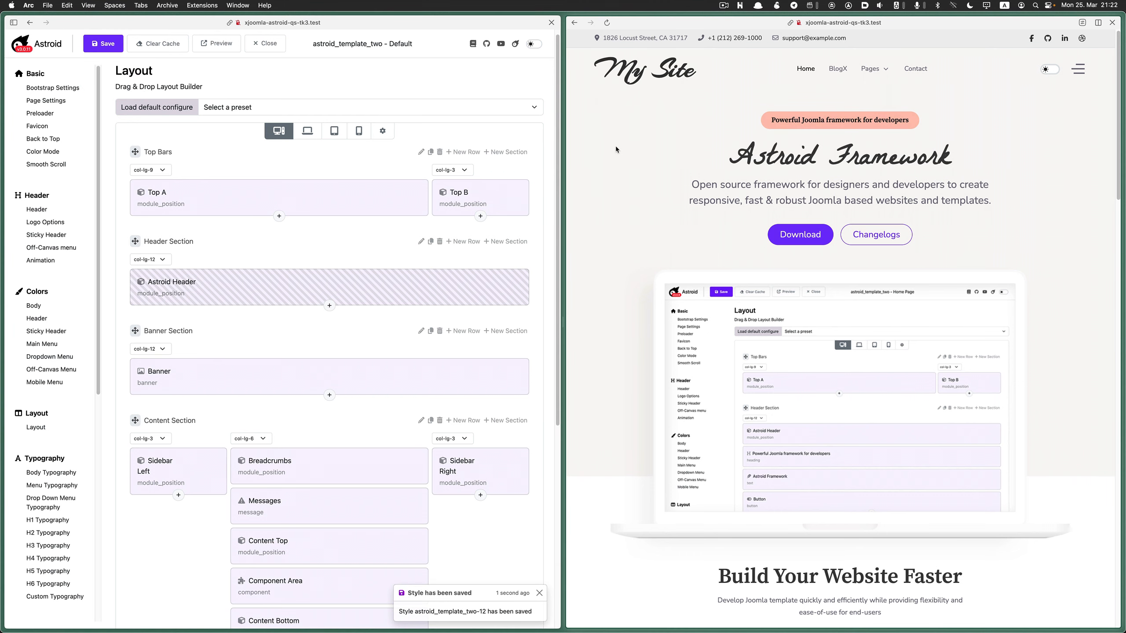
pyautogui.press('super+r')
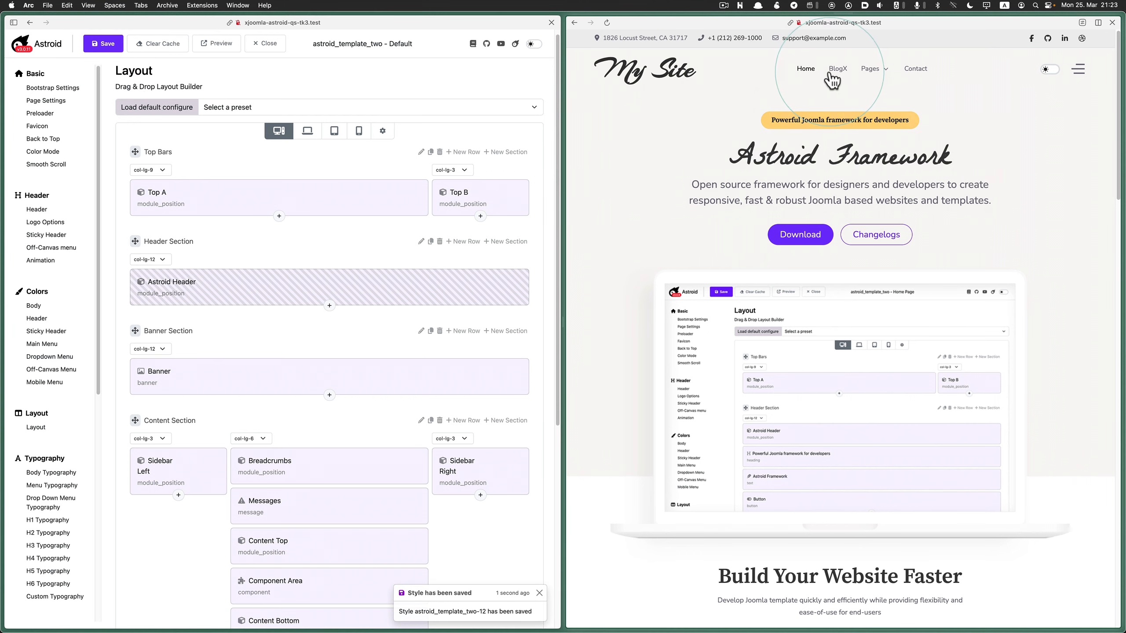
pyautogui.click(841, 78)
pyautogui.press('super+r')
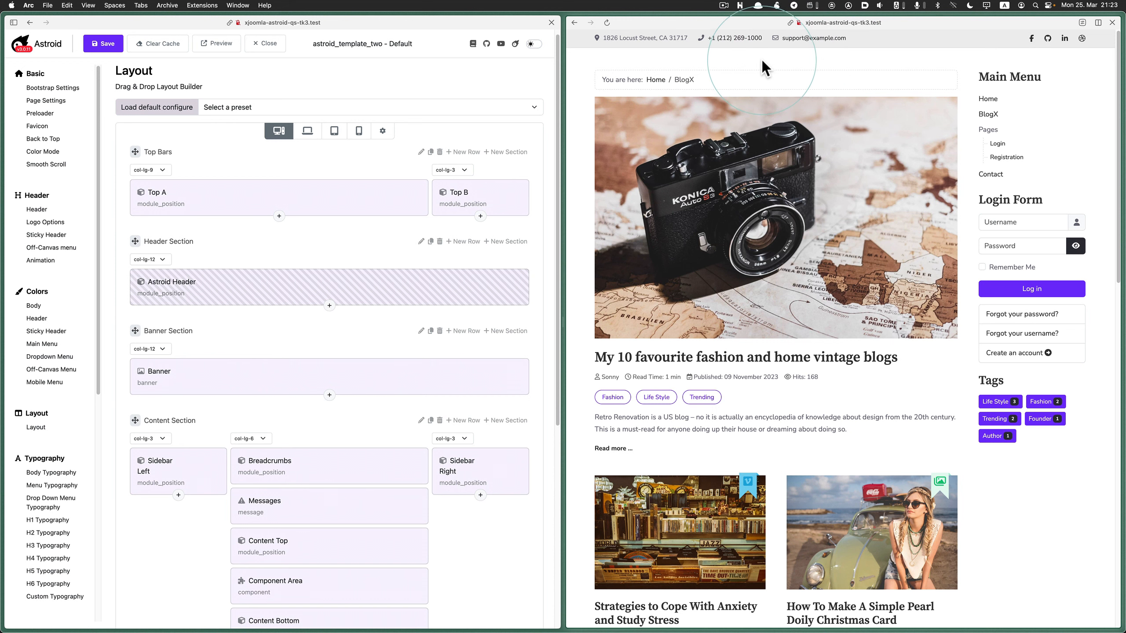
pyautogui.click(655, 81)
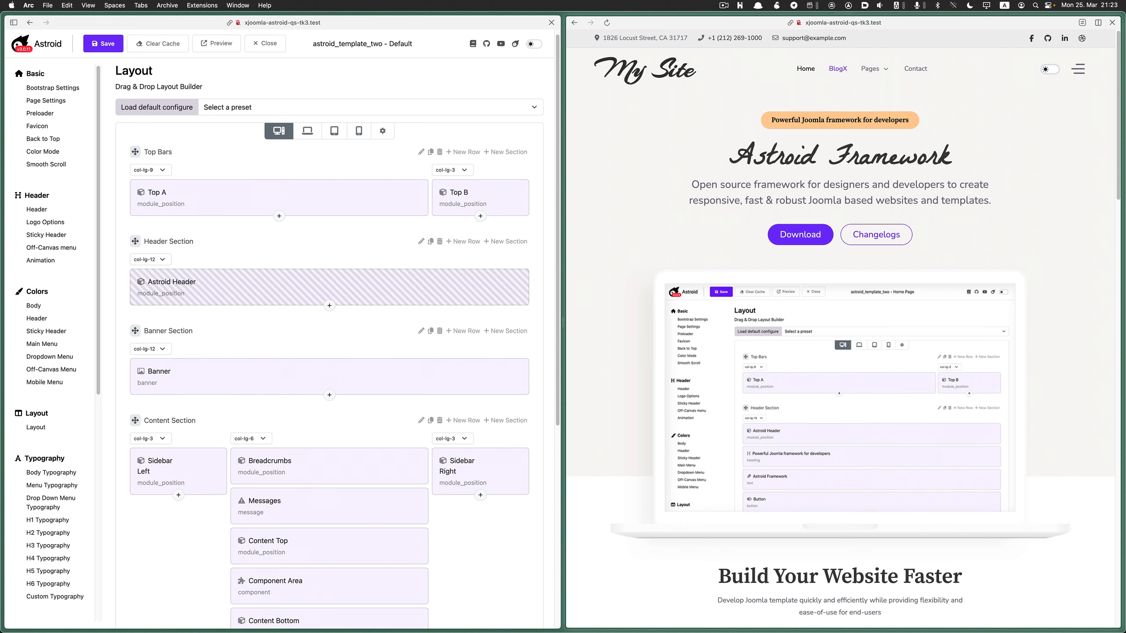
pyautogui.click(843, 69)
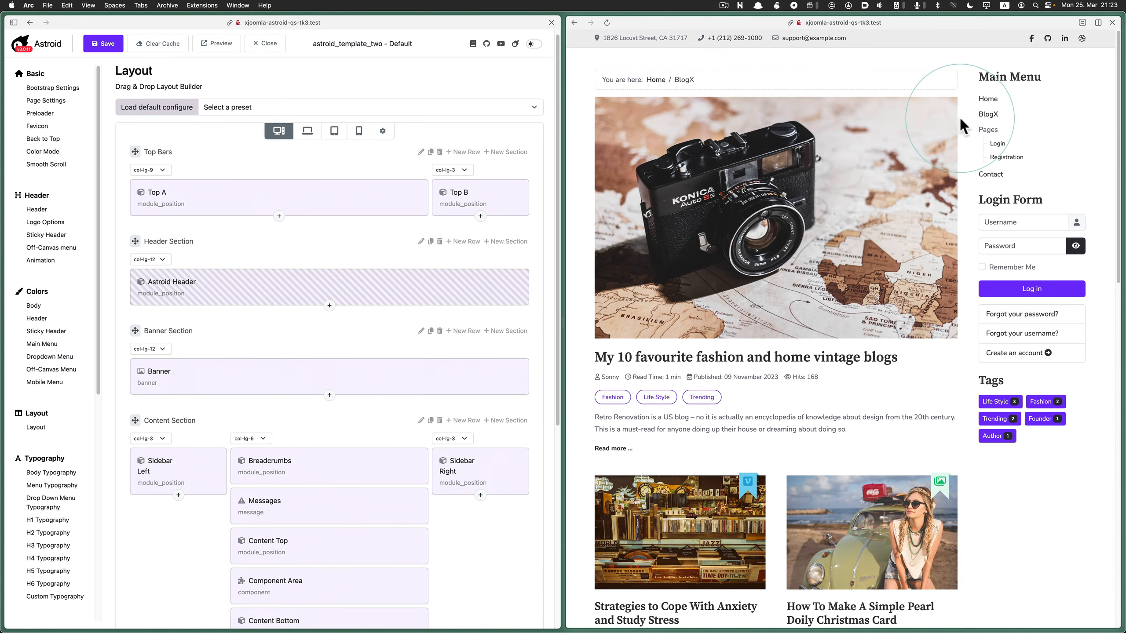
pyautogui.click(998, 144)
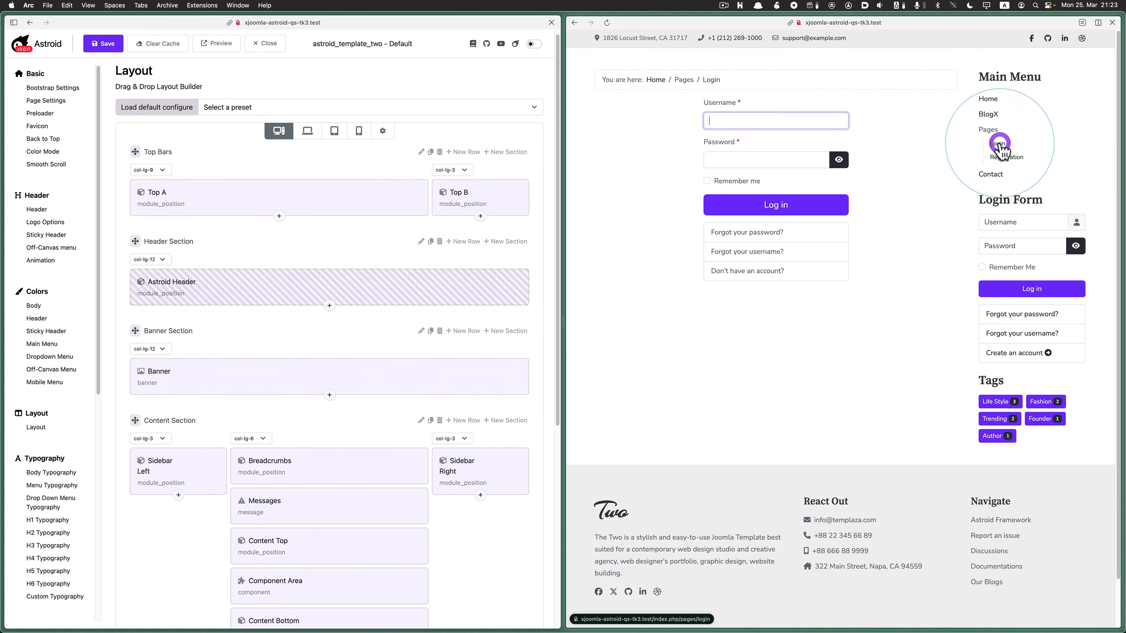
pyautogui.click(1005, 158)
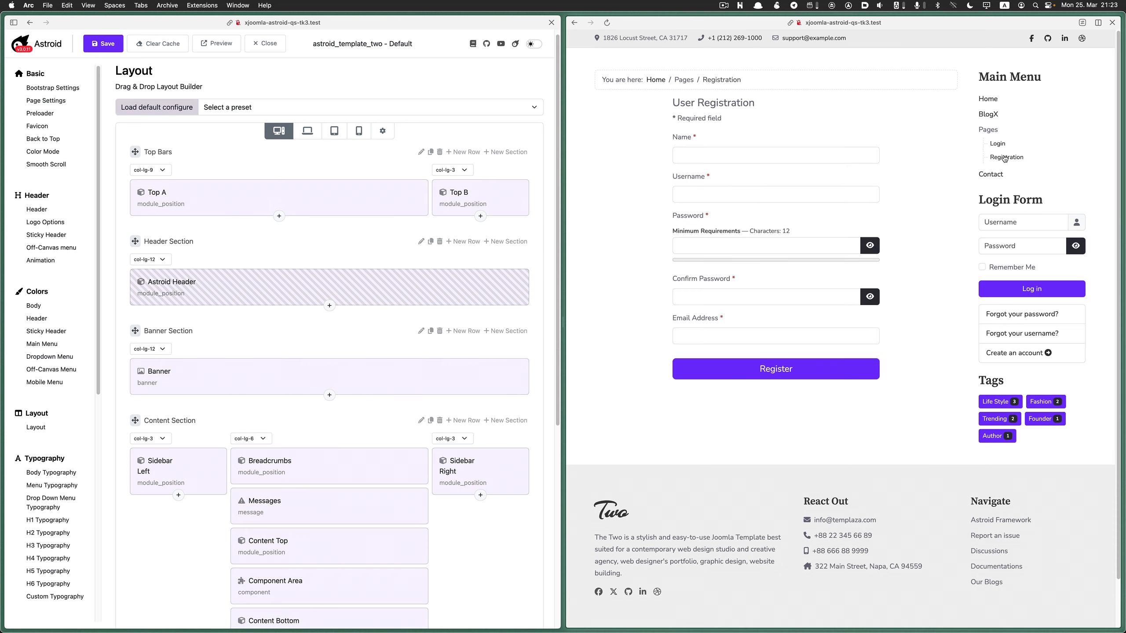
pyautogui.click(995, 175)
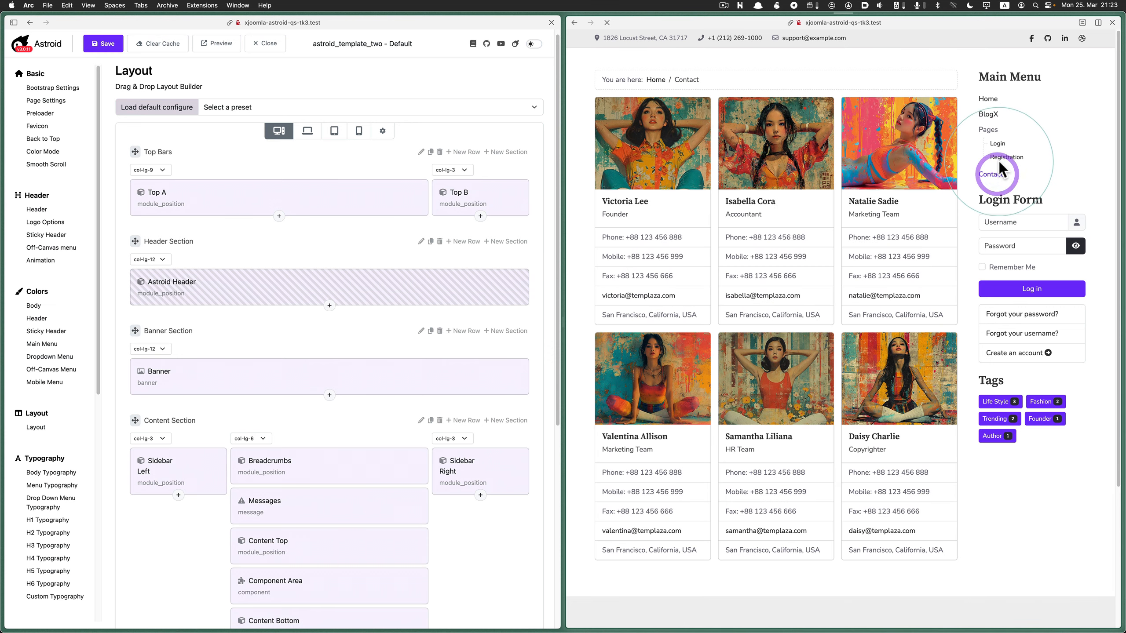
pyautogui.click(983, 101)
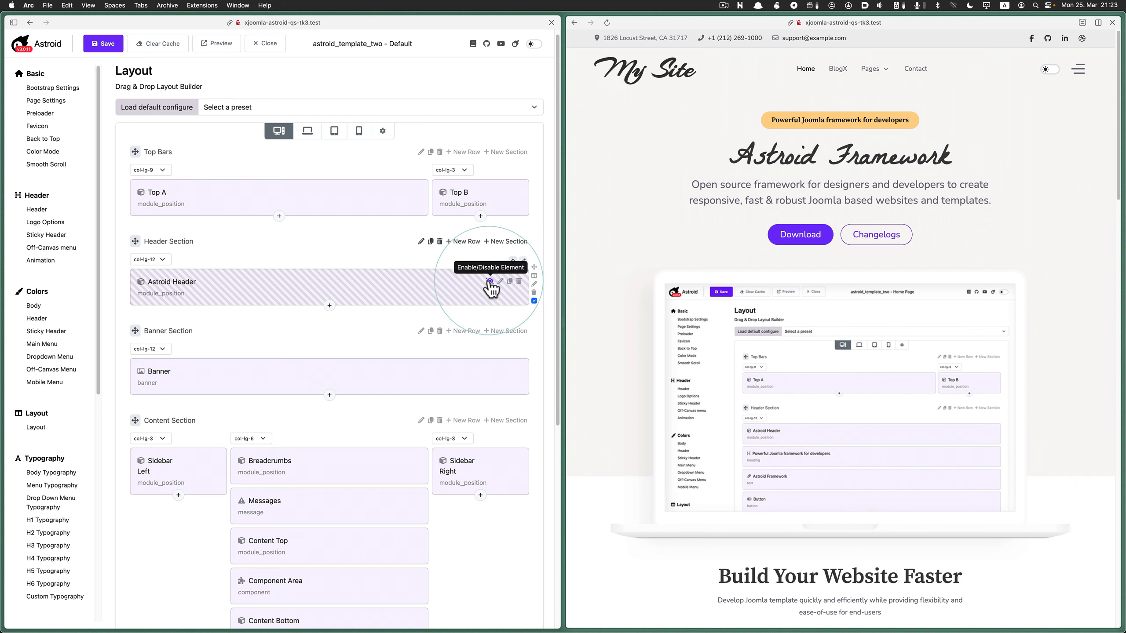
# Re-enable the Astroid Header element, save the template style and view the site's BlogX page
pyautogui.click(490, 281)
pyautogui.click(103, 43)
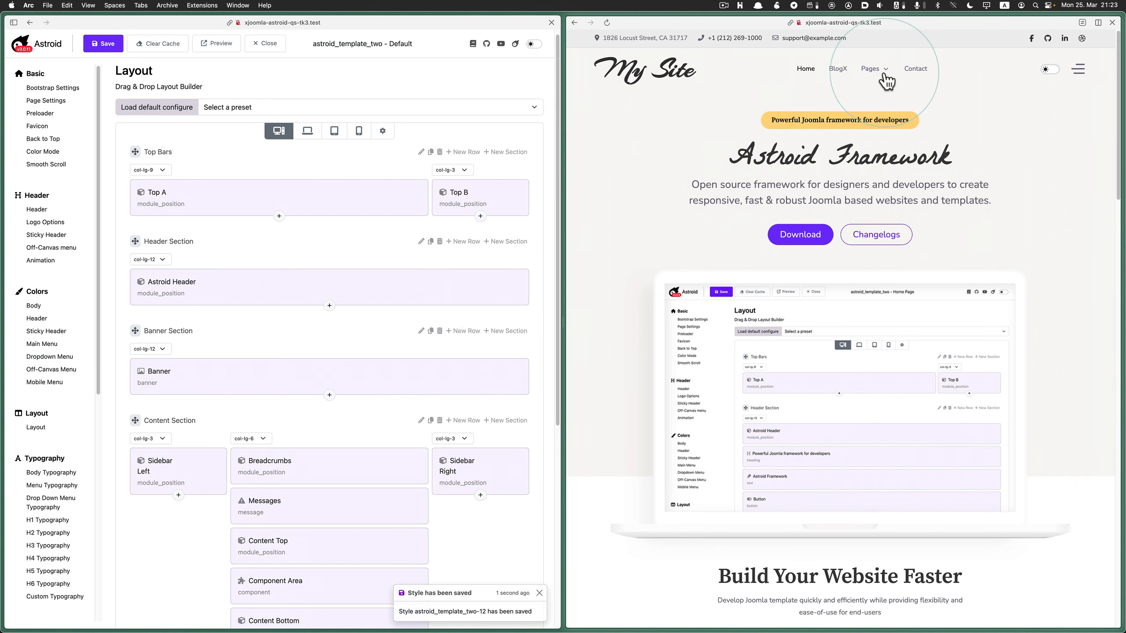
pyautogui.click(843, 70)
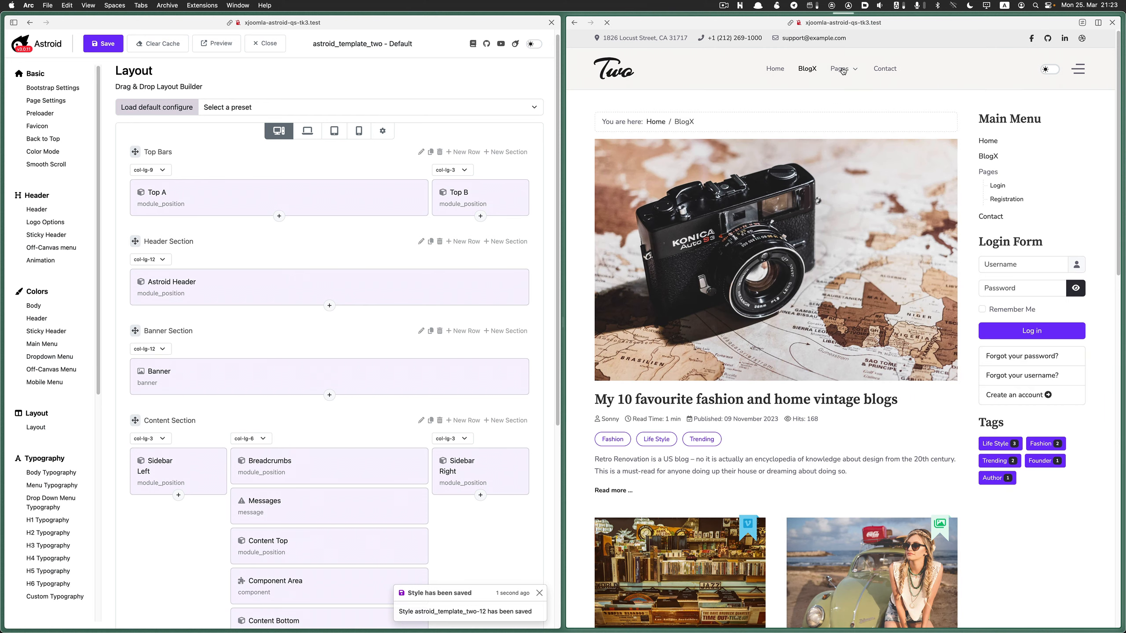
# Disable the Sidebar Right element in the layout's Content Section, save the style and reload the site's BlogX page to check its sidebar
pyautogui.scroll(-6, 303, 250)
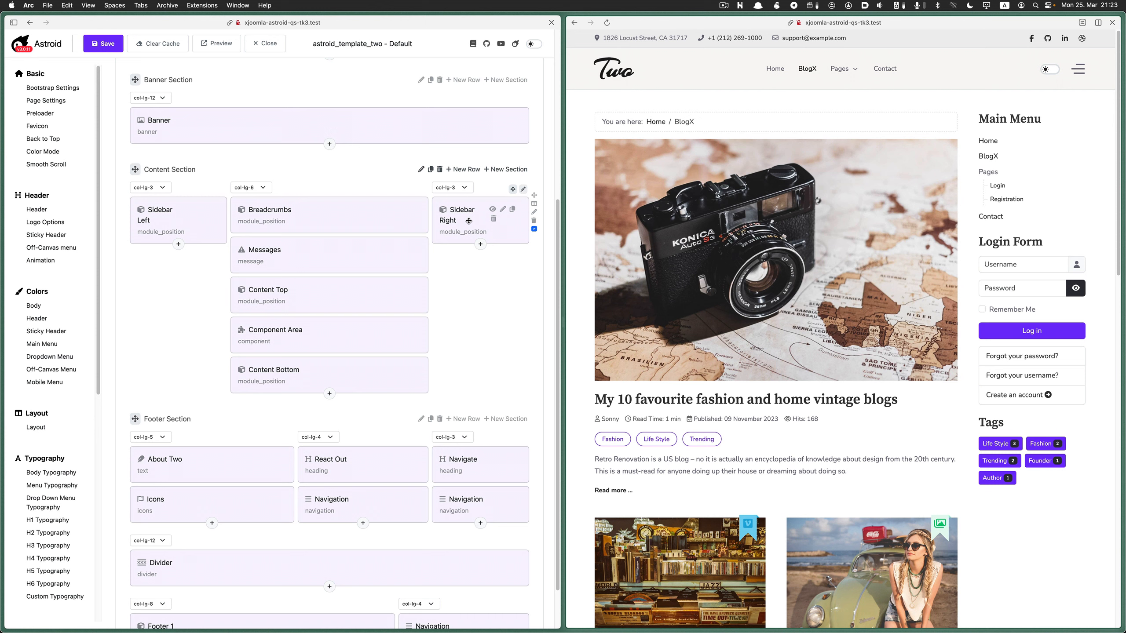
pyautogui.click(492, 209)
pyautogui.click(110, 45)
pyautogui.click(800, 121)
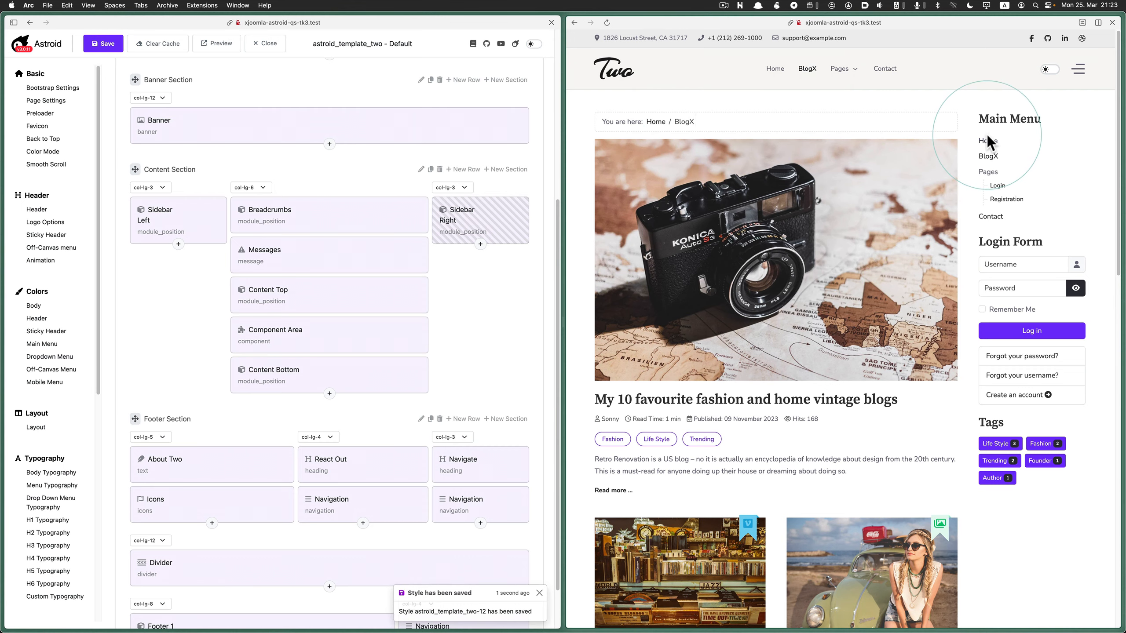
pyautogui.press('super+r')
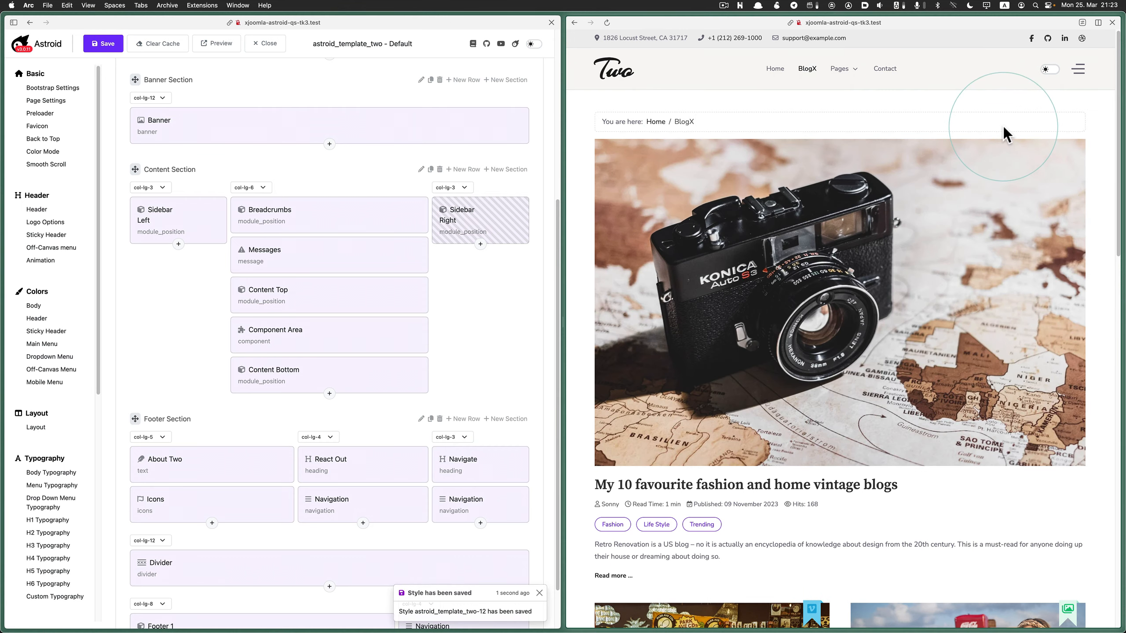
pyautogui.scroll(-10, 1075, 235)
pyautogui.scroll(10, 1077, 244)
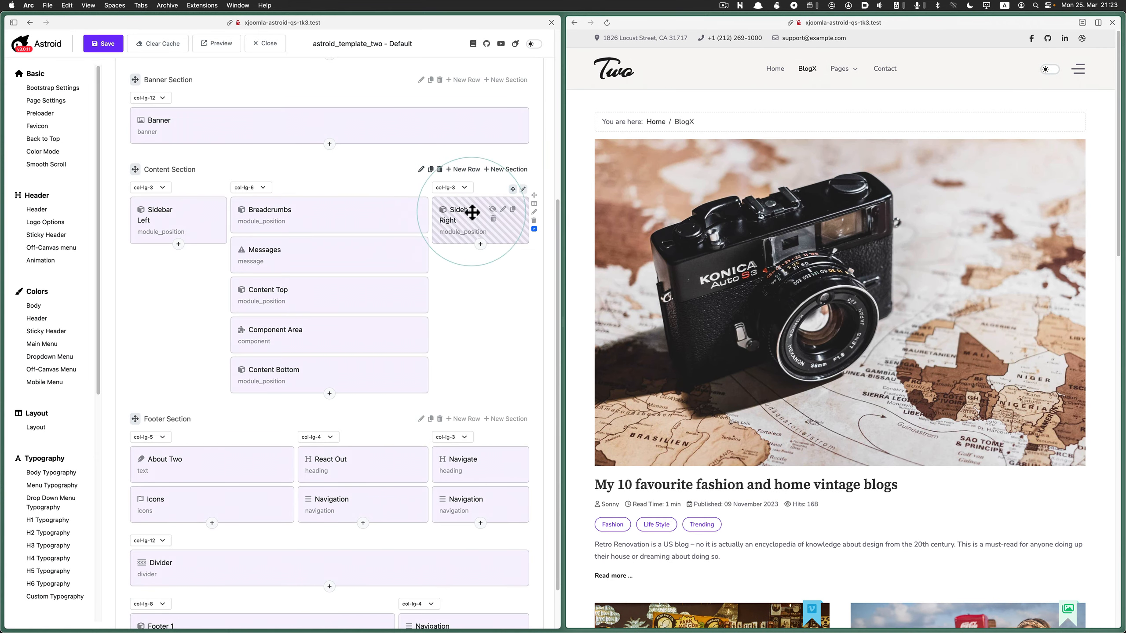
# Re-enable the Sidebar Right element, save the template style and reload the site's BlogX page to check the sidebar modules
pyautogui.click(493, 212)
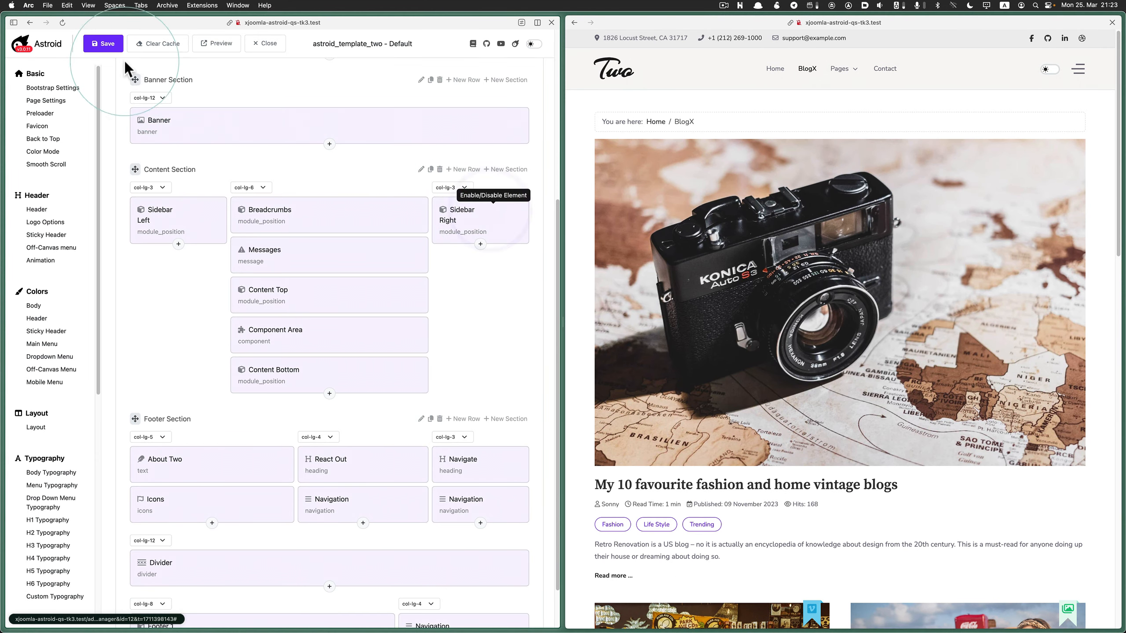
pyautogui.click(107, 50)
pyautogui.click(688, 74)
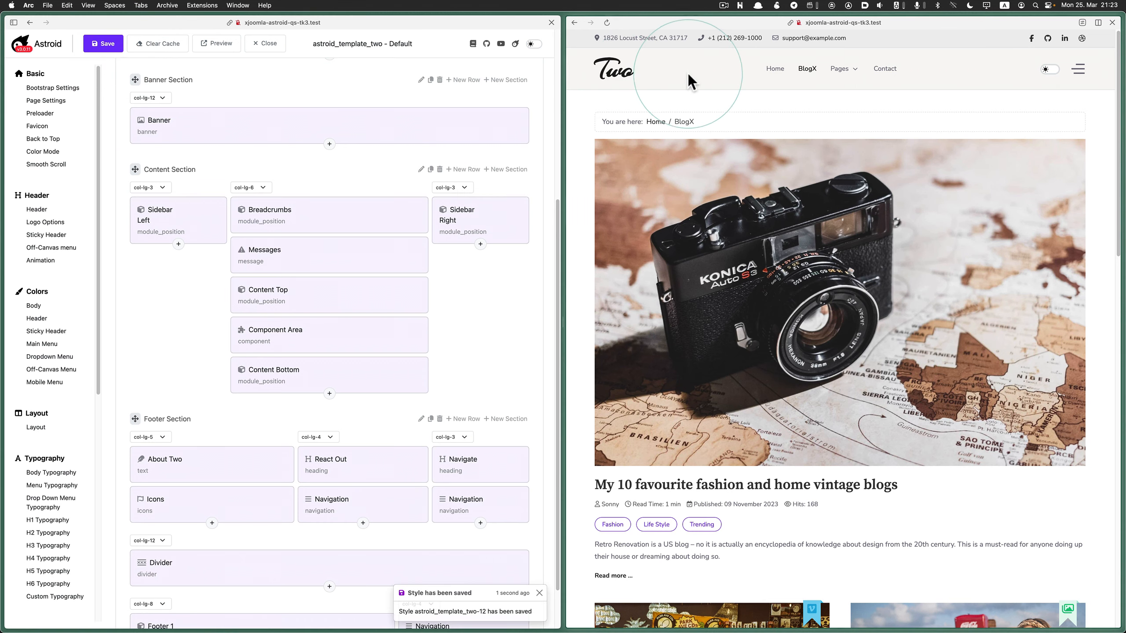
pyautogui.click(607, 23)
pyautogui.scroll(-5, 964, 182)
pyautogui.scroll(5, 964, 182)
pyautogui.click(931, 183)
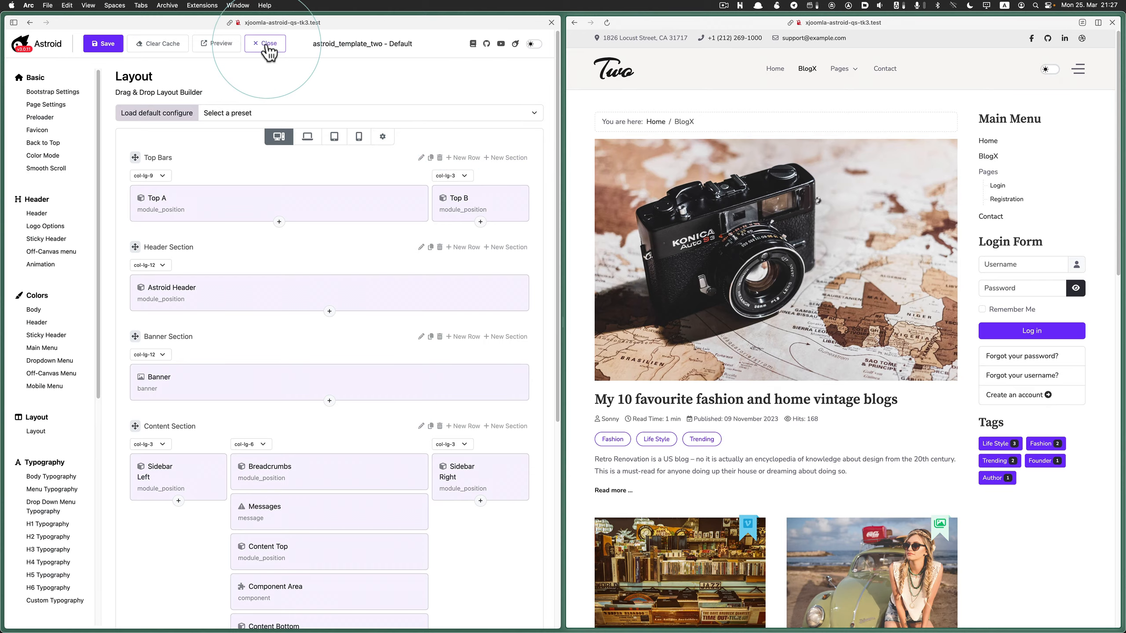
# From the template style list, reopen the astroid_template_two - Default style, examine its Layout builder sections and return to the list
pyautogui.click(269, 51)
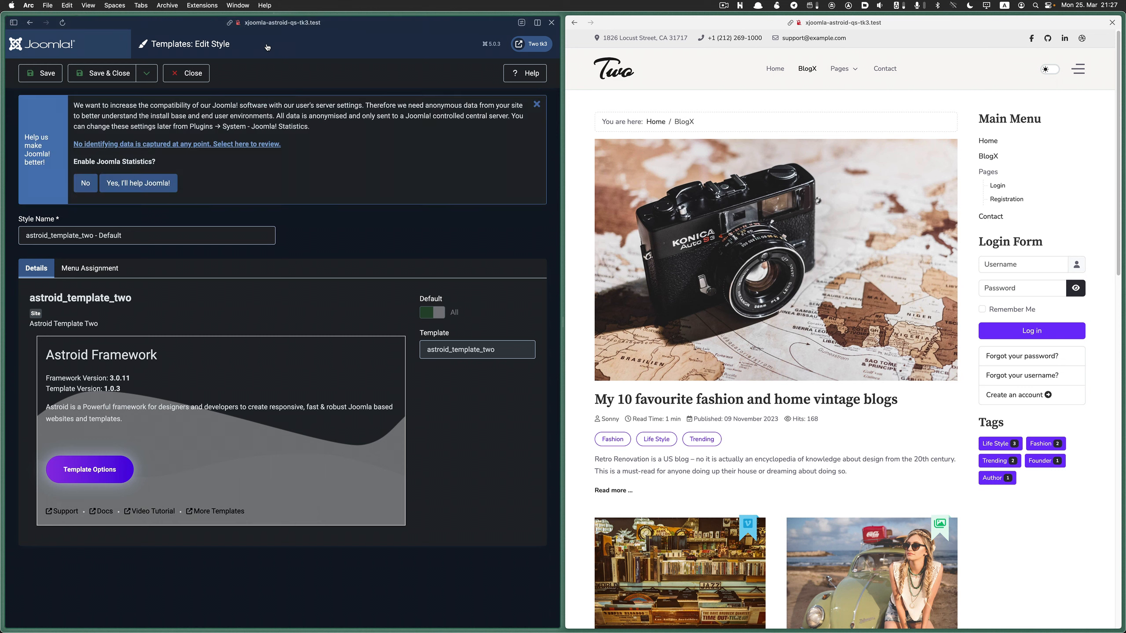
pyautogui.click(206, 76)
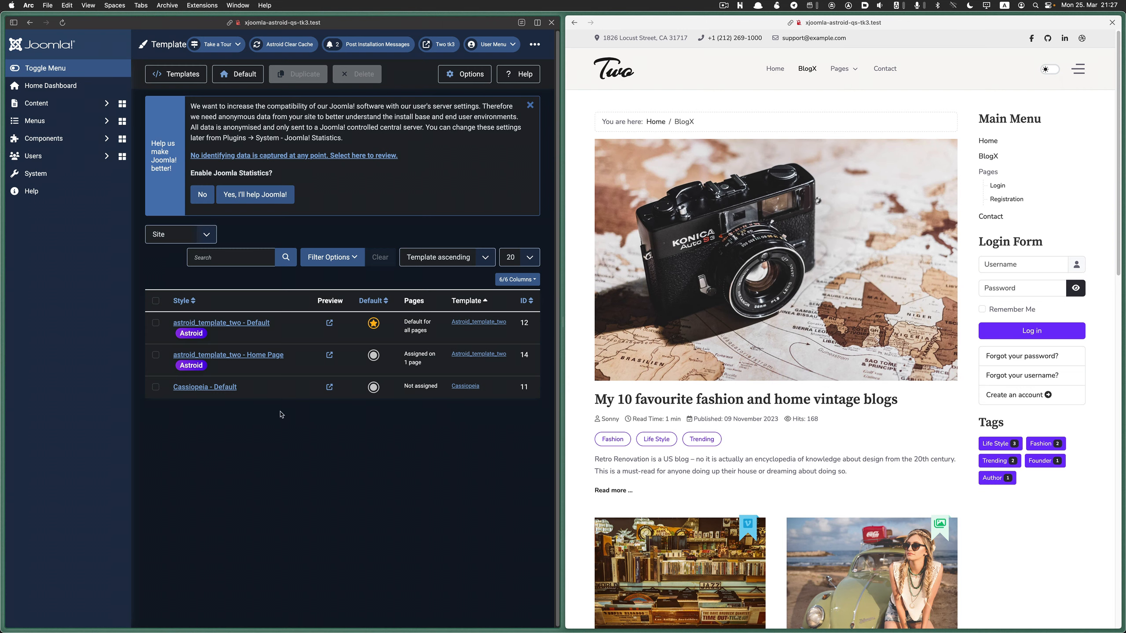
pyautogui.click(258, 326)
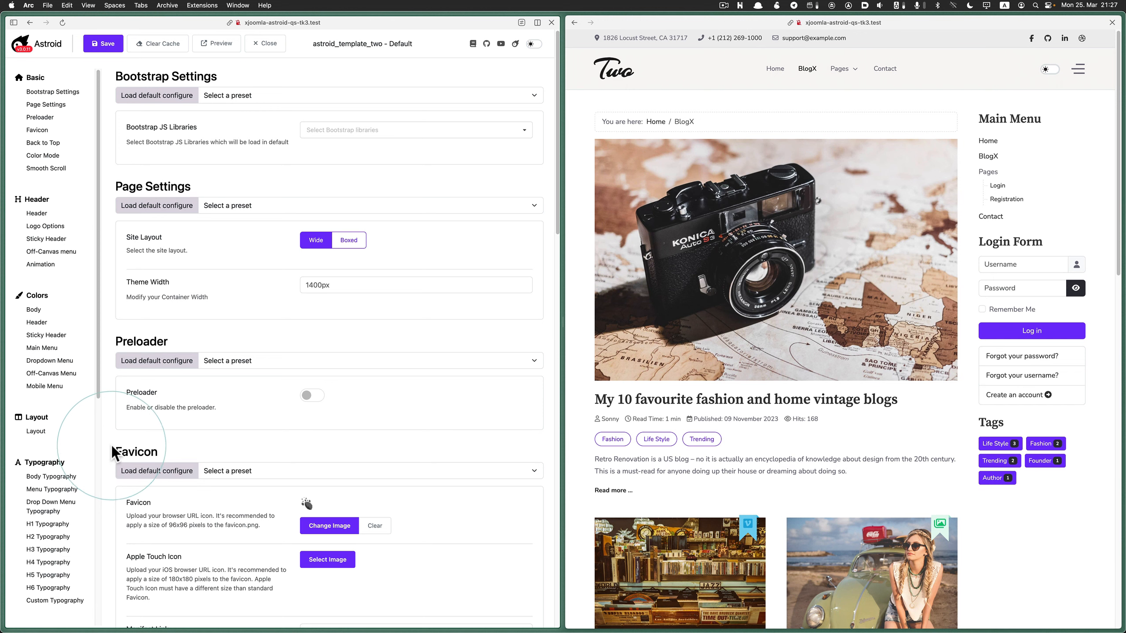
pyautogui.click(37, 431)
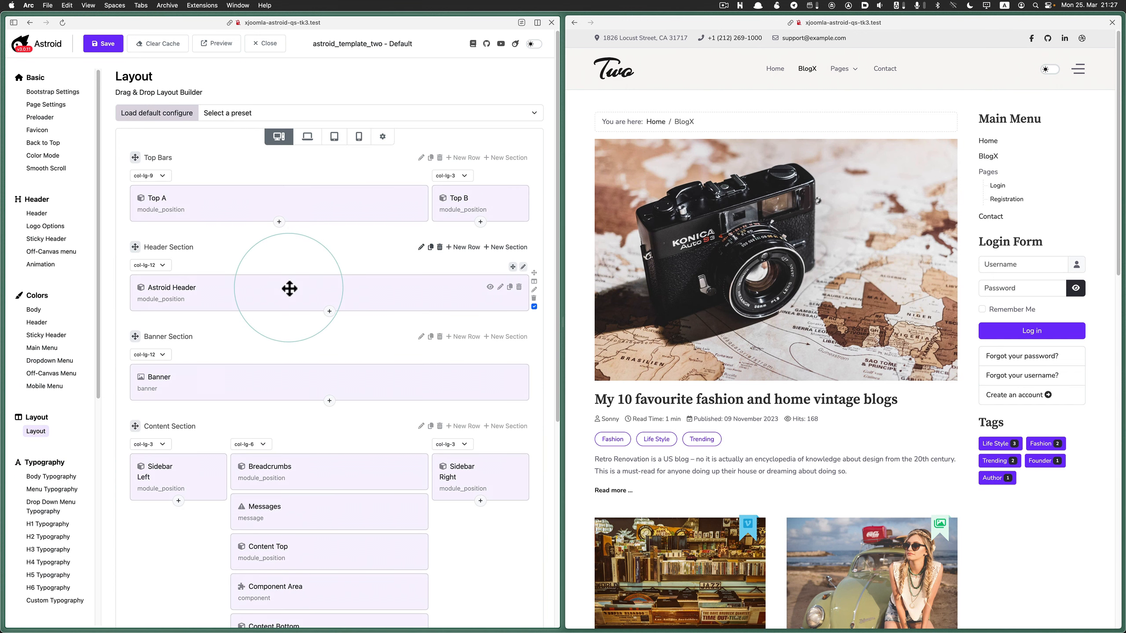
pyautogui.scroll(-6, 289, 289)
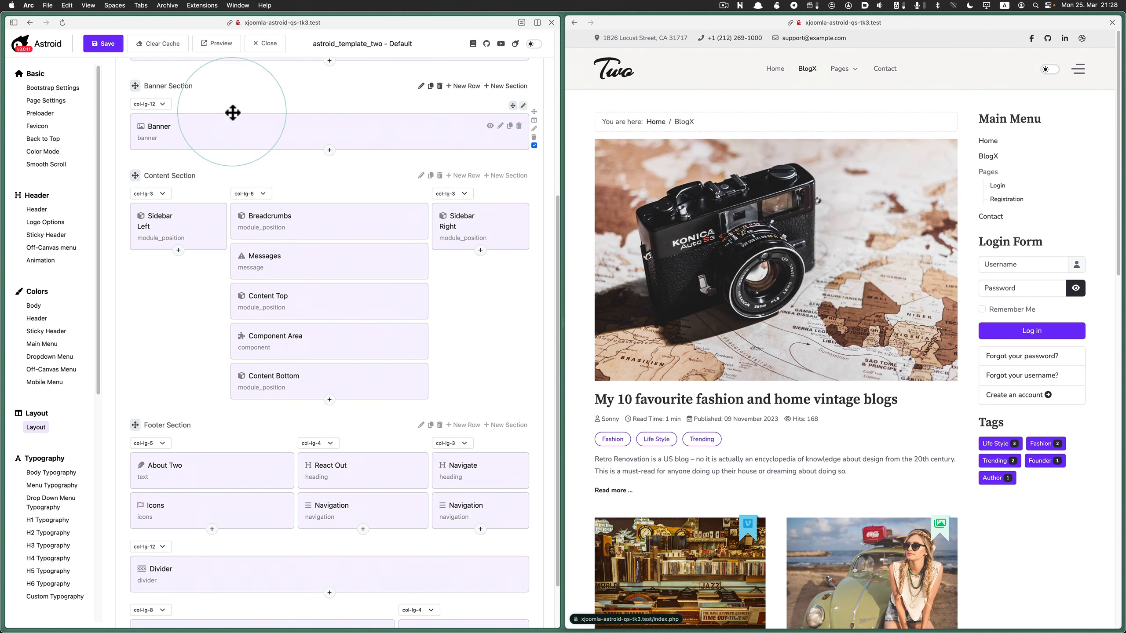
pyautogui.scroll(5, 246, 83)
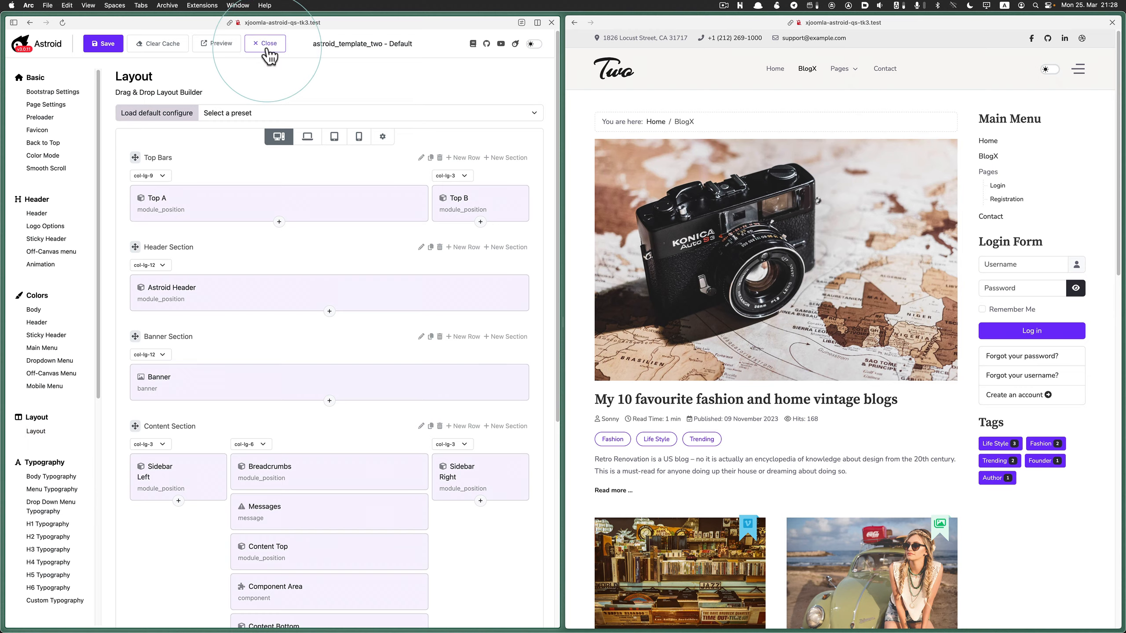
pyautogui.click(267, 48)
pyautogui.click(188, 82)
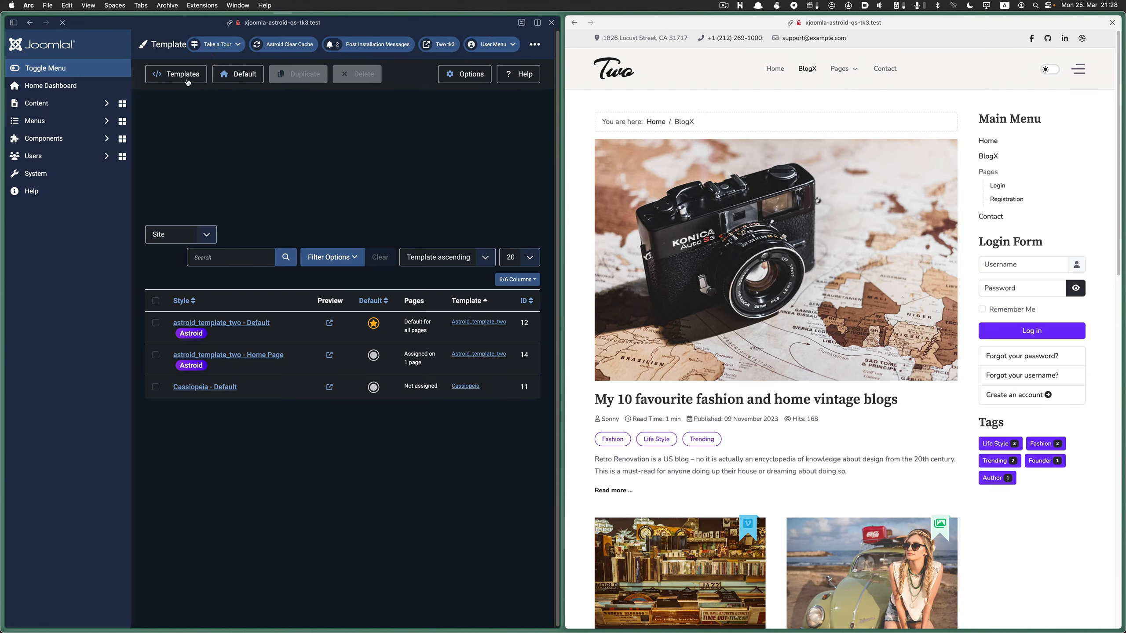
# Open the template options of the astroid_template_two - Home Page style and examine the sections in its Layout builder
pyautogui.click(246, 355)
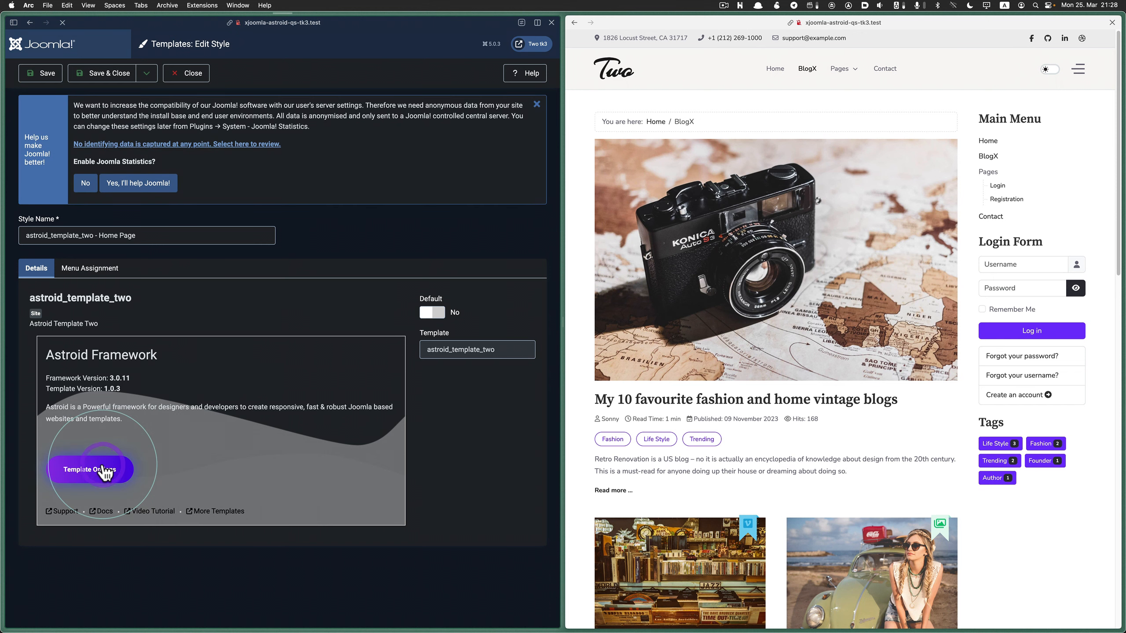
pyautogui.click(103, 470)
pyautogui.click(36, 431)
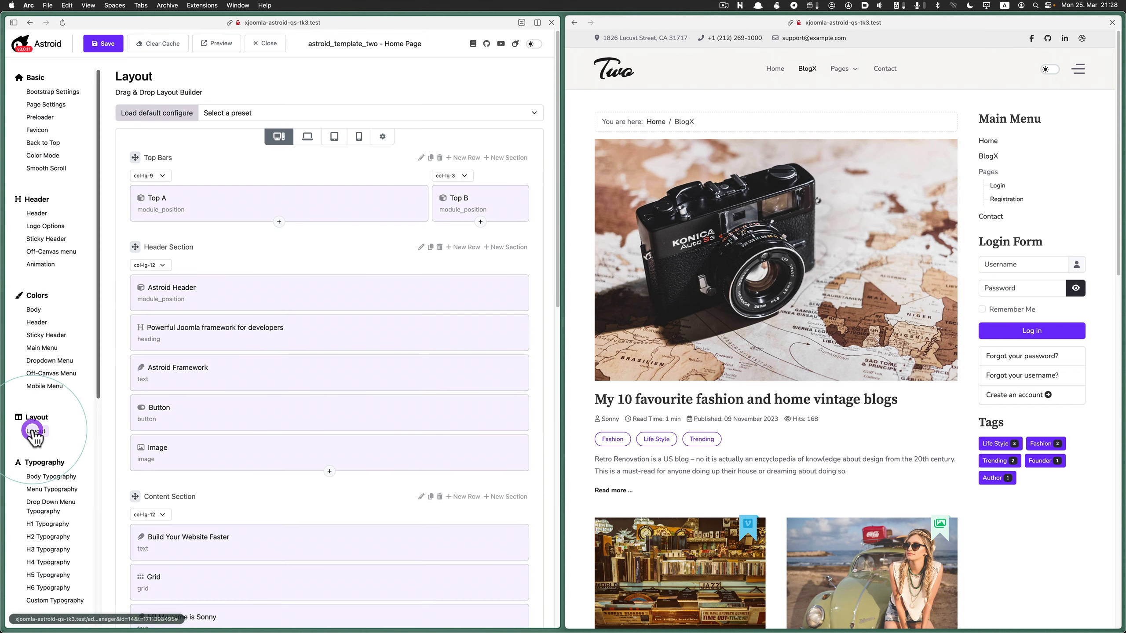
pyautogui.scroll(-6, 157, 275)
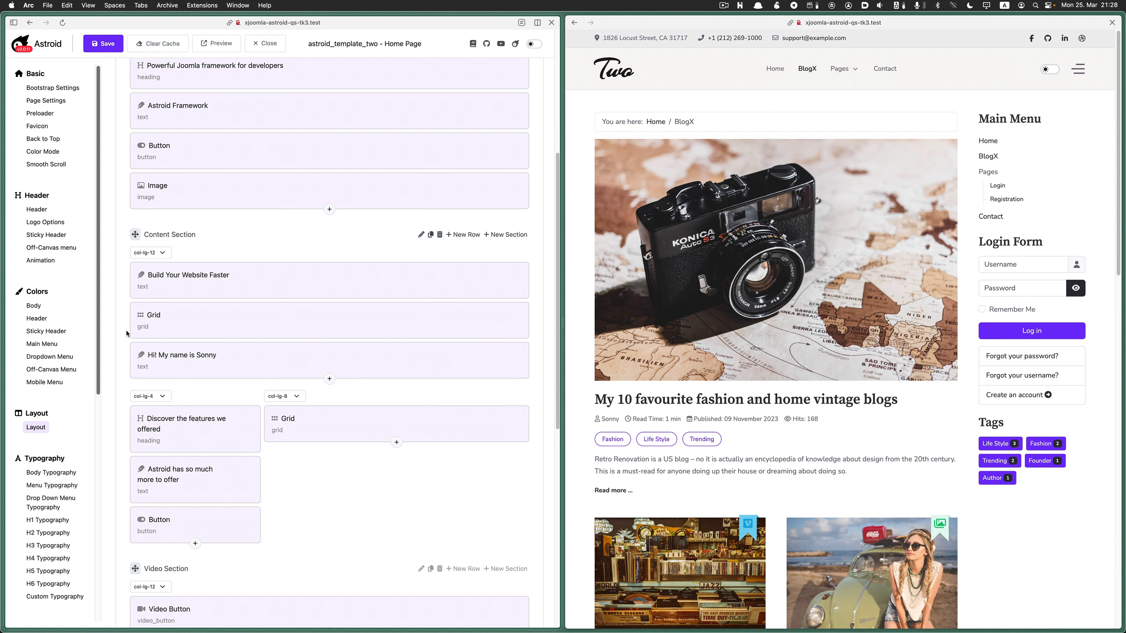
# View the site's Home page to compare it with the Home Page style's layout, and close the style without changes
pyautogui.click(775, 69)
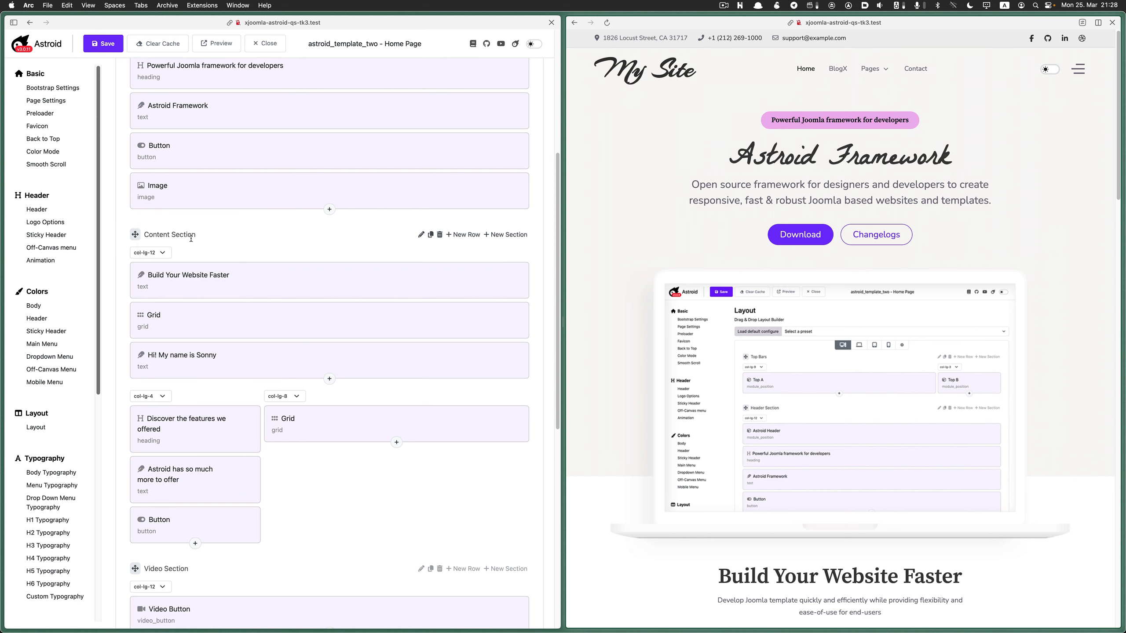
pyautogui.scroll(6, 191, 239)
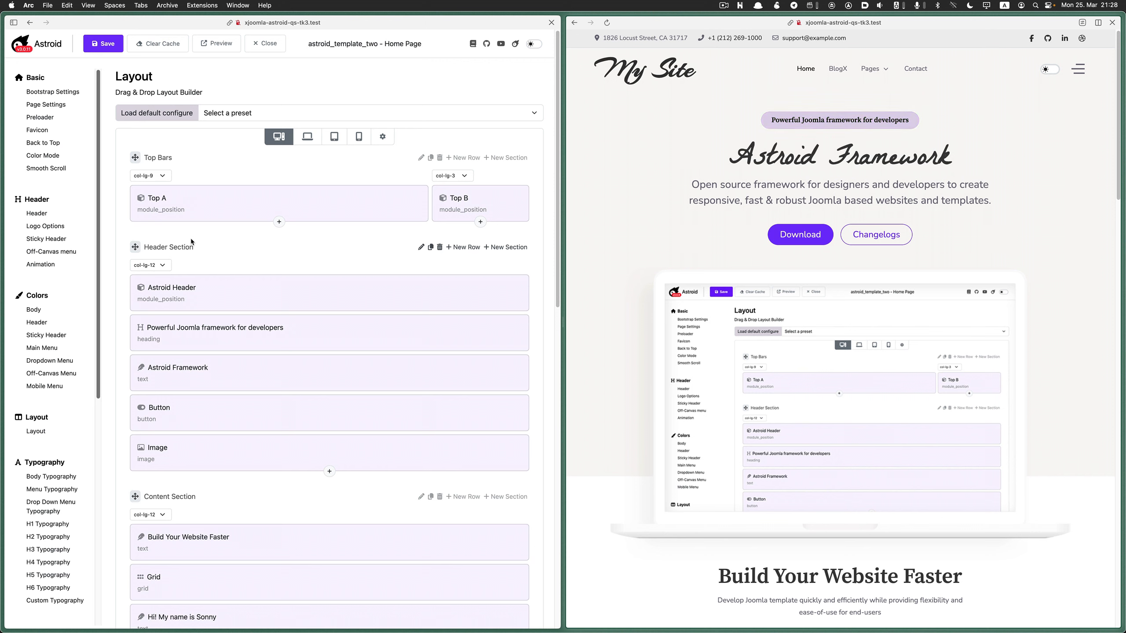
pyautogui.click(275, 48)
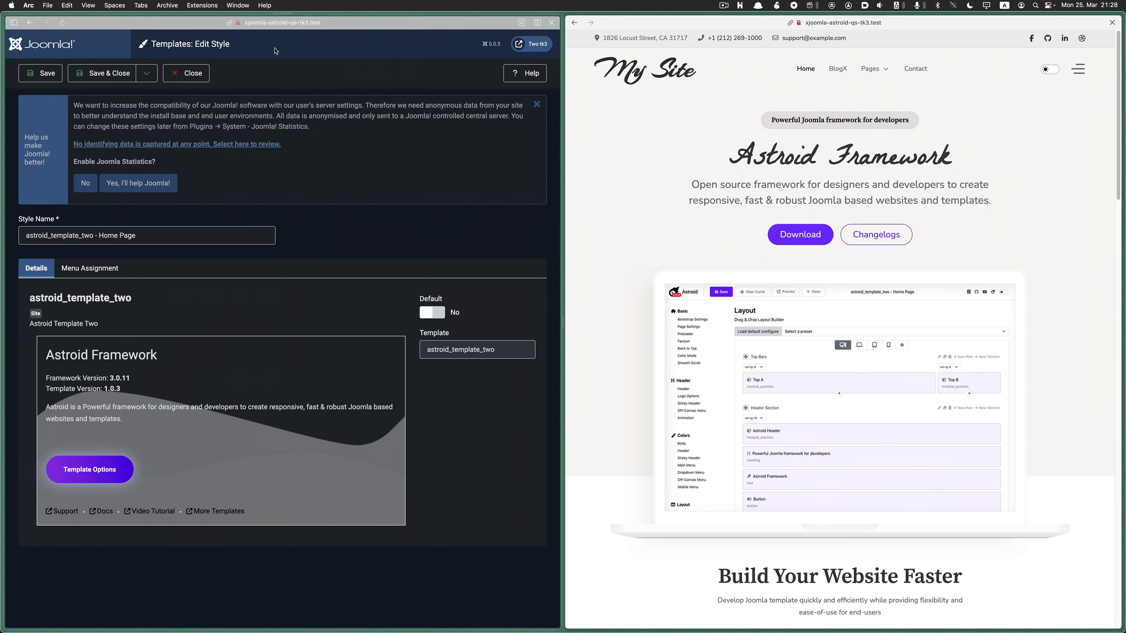
pyautogui.click(196, 76)
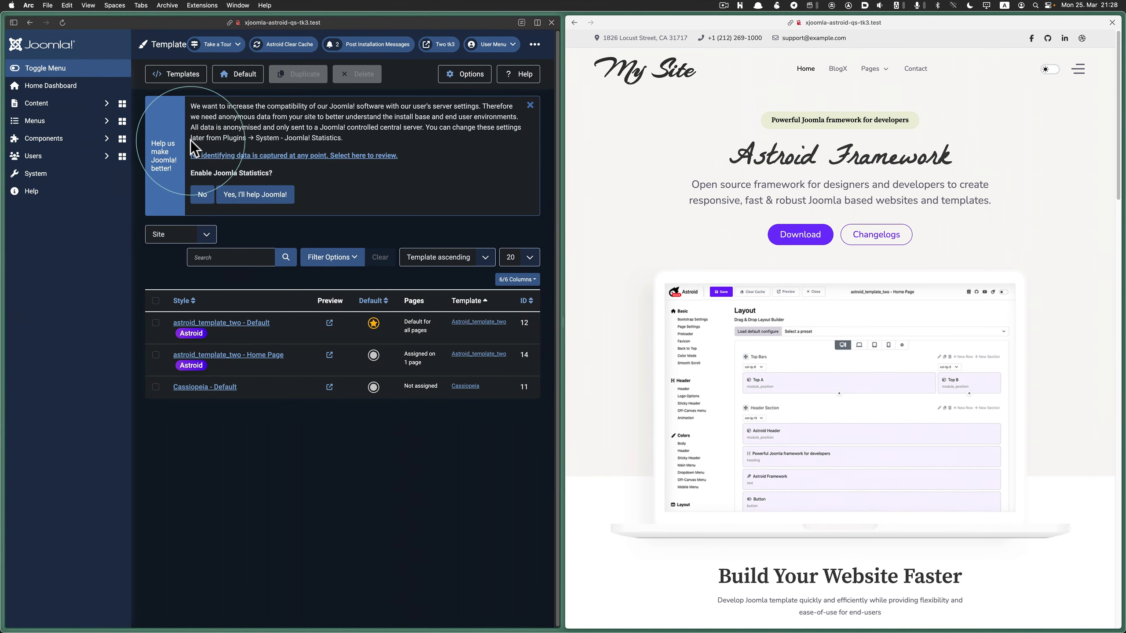